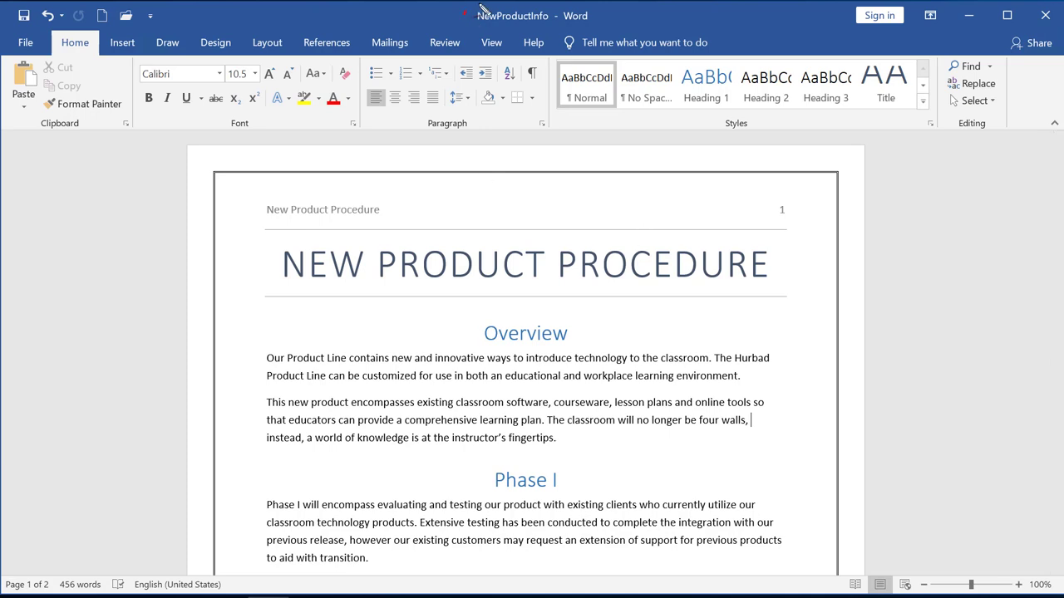
Open the Ribbon Display Options menu from the title bar.
left_click_drag(480, 7, 544, 9)
left_click_drag(887, 28, 904, 30)
left_click_drag(858, 44, 859, 40)
left_click_drag(1046, 33, 1044, 61)
left_click_drag(924, 27, 937, 27)
key("Escape")
left_click(931, 20)
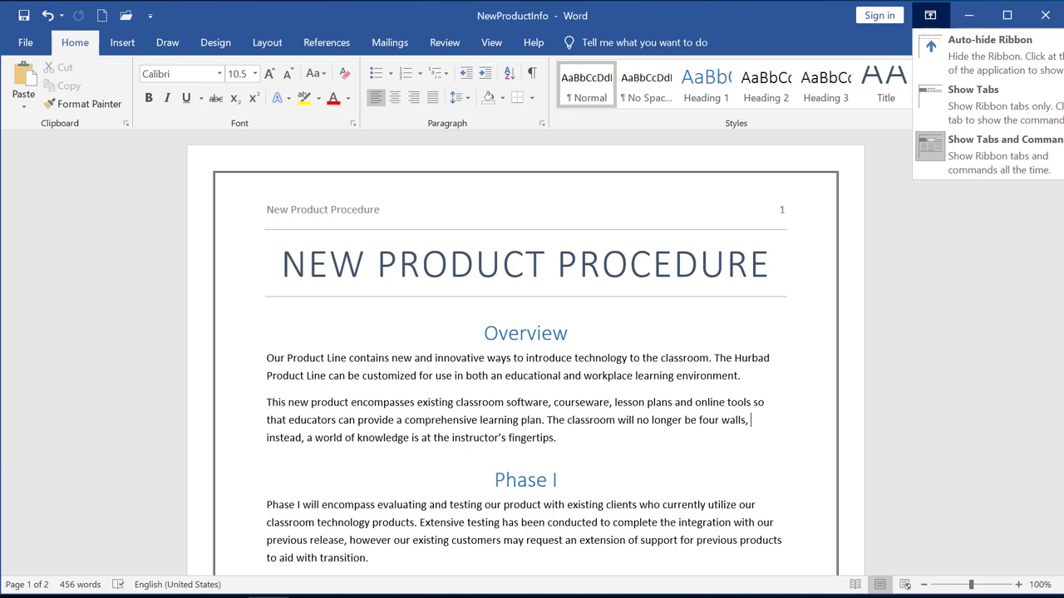
Review Auto-hide Ribbon, Show Tabs, and Show Tabs and Commands, keeping the current setting.
left_click_drag(571, 16, 641, 17)
left_click_drag(949, 44, 1051, 38)
left_click_drag(948, 97, 1010, 98)
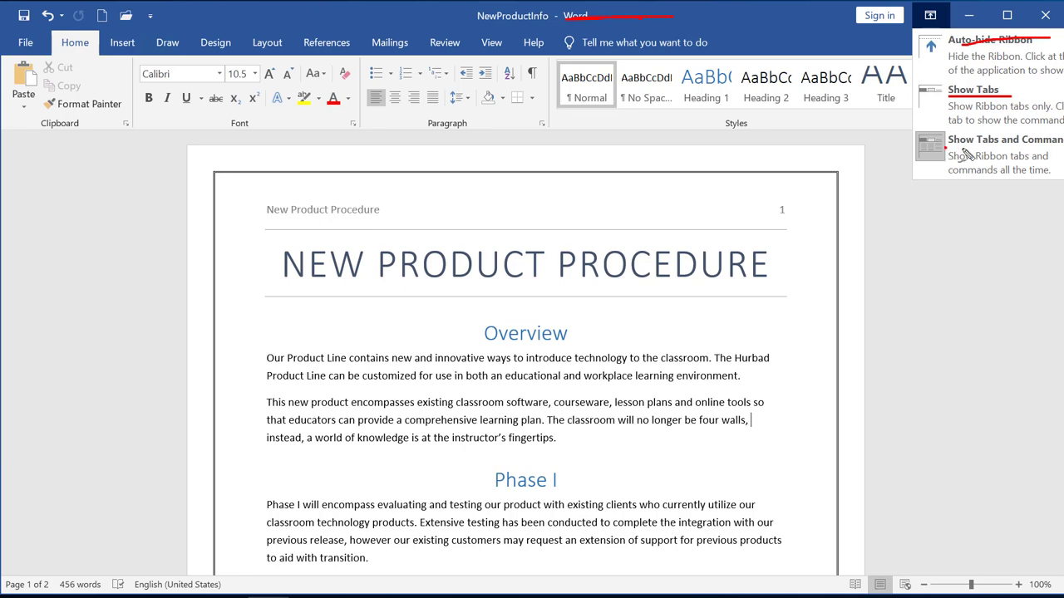
left_click_drag(948, 149, 995, 146)
left_click_drag(948, 177, 989, 176)
left_click_drag(949, 58, 1032, 33)
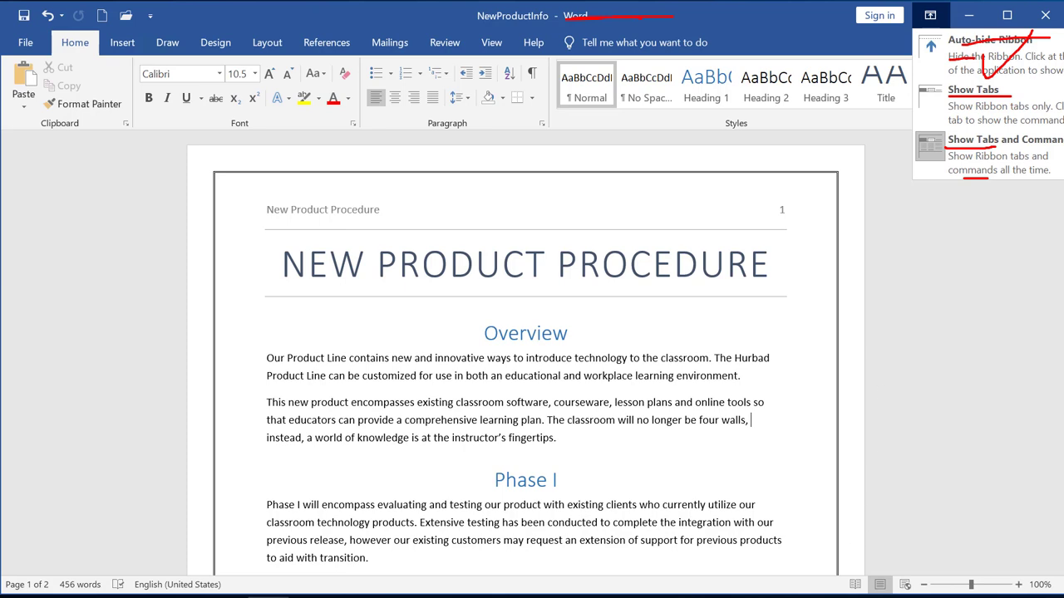
key("Escape")
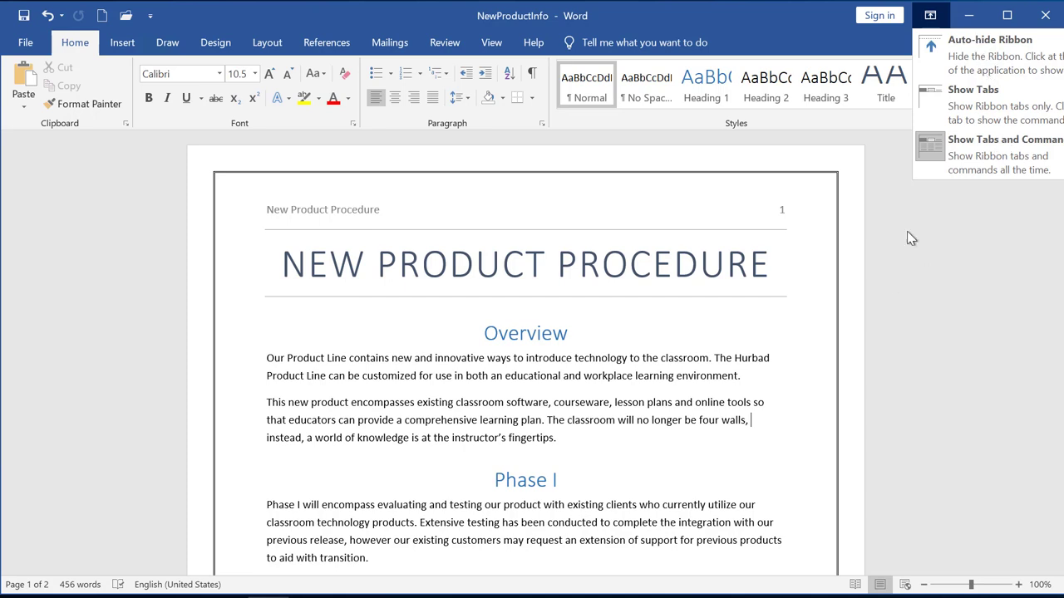
Dismiss the ribbon display menu, then open and close the Undo history list.
left_click(934, 17)
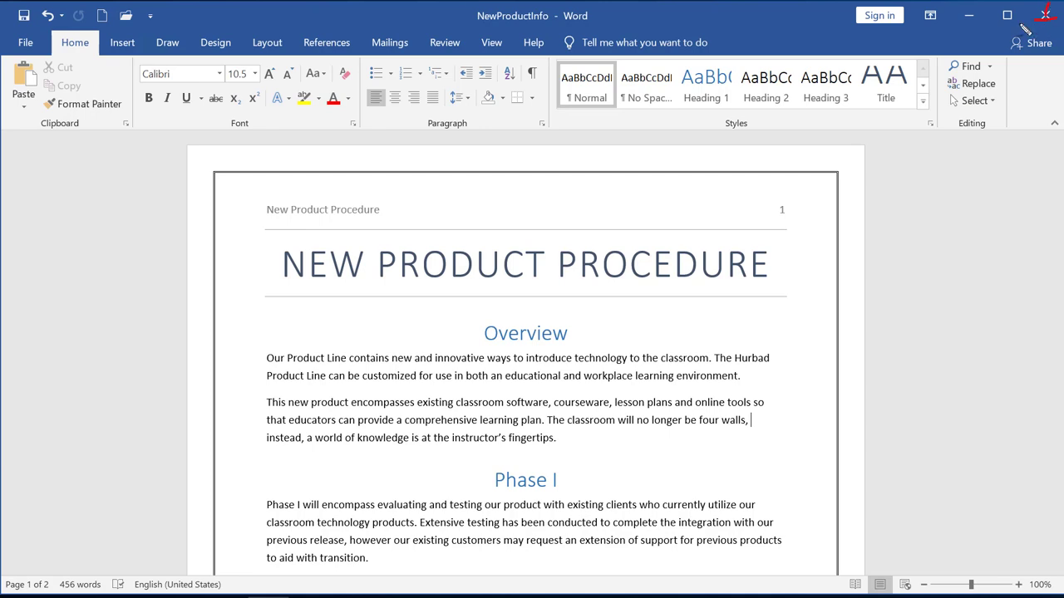
left_click_drag(967, 30, 969, 2)
left_click(63, 19)
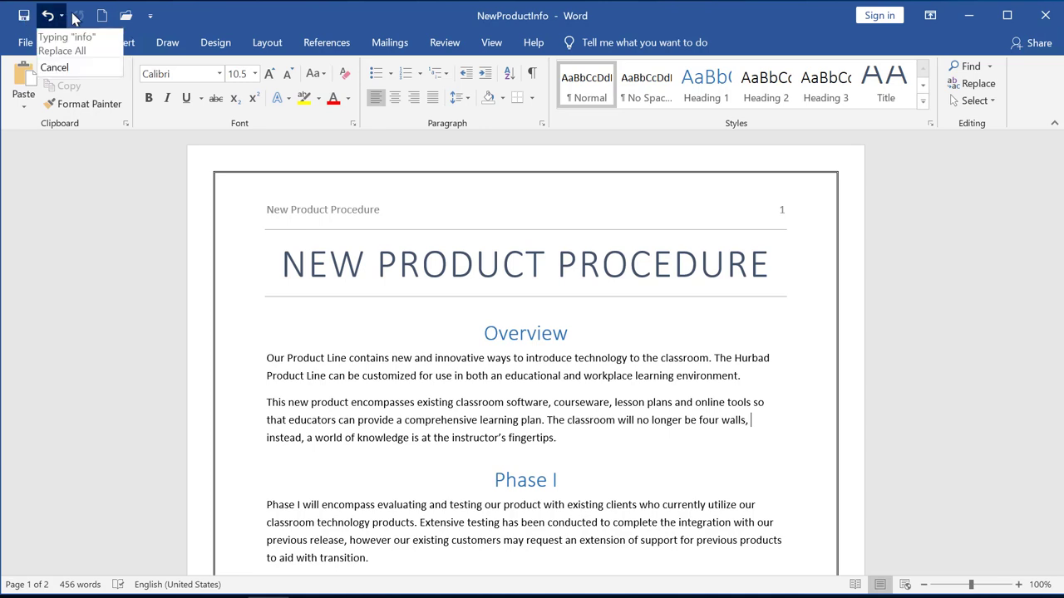
left_click(77, 18)
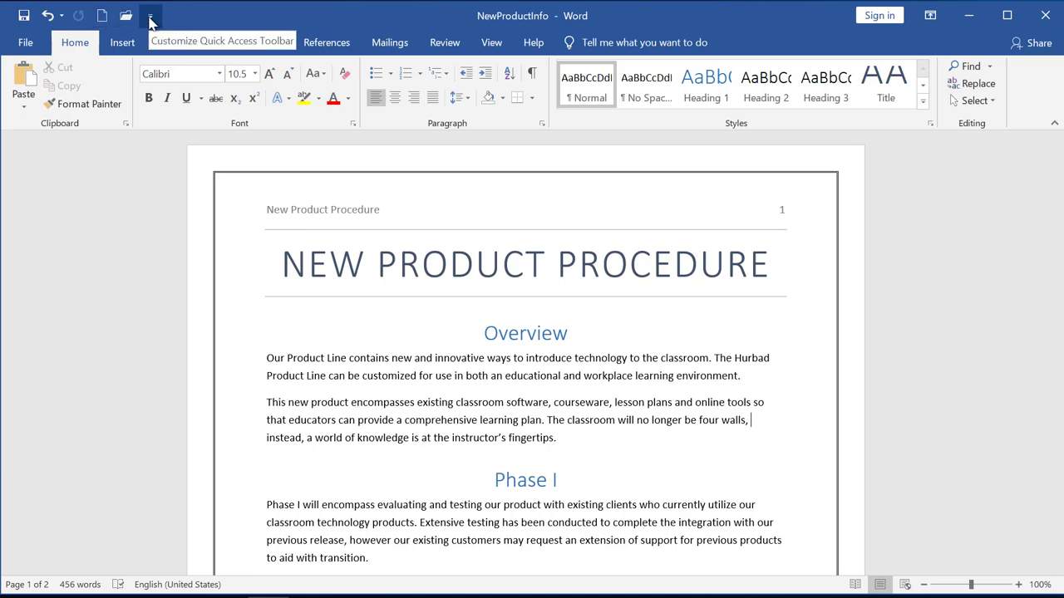
Remove New and Open from the Quick Access Toolbar and add Touch/Mouse Mode.
left_click(151, 19)
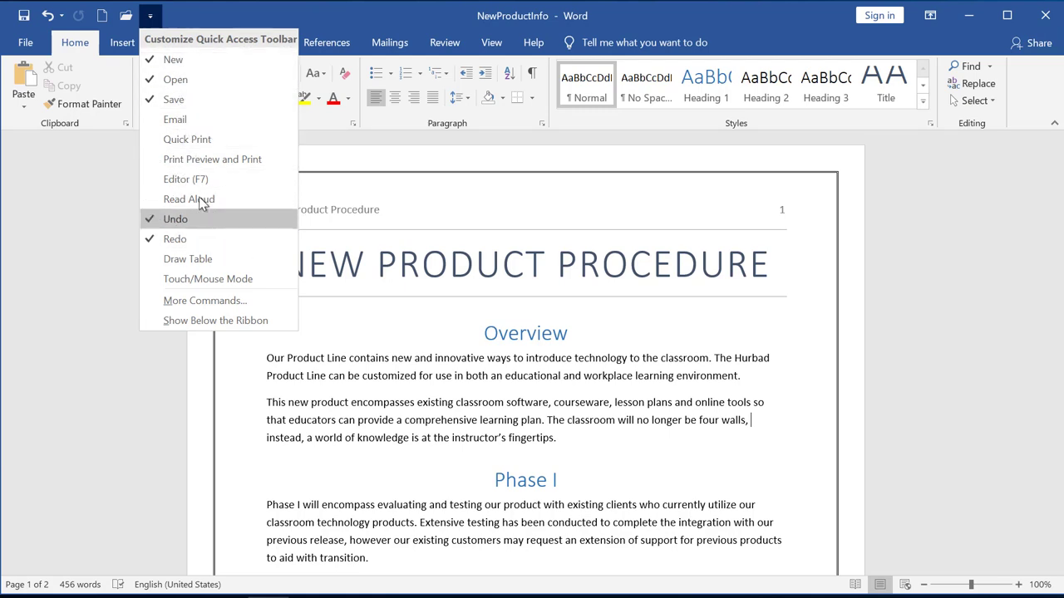
left_click(150, 64)
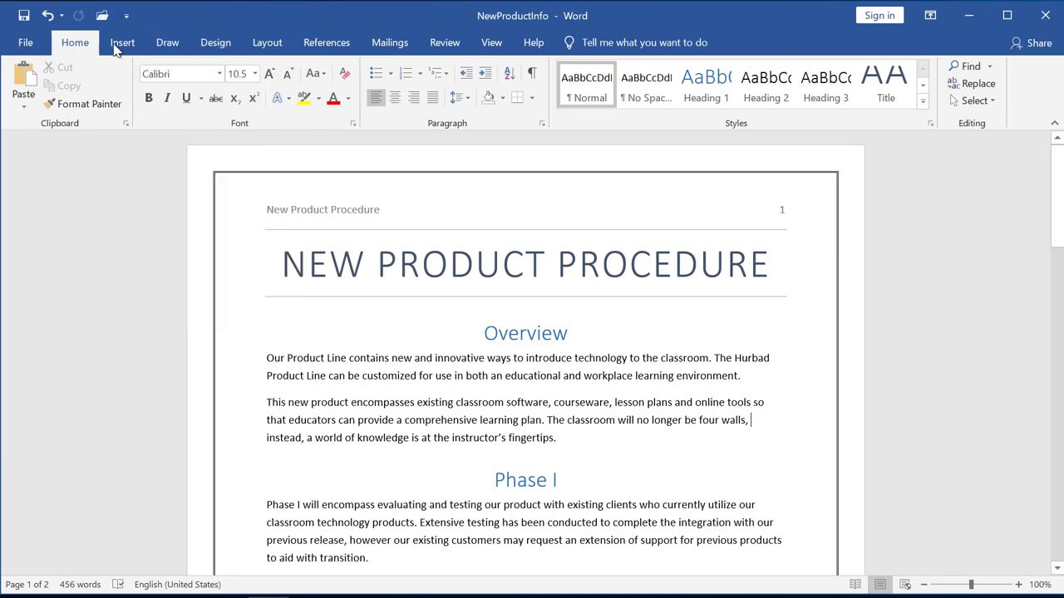
left_click(126, 16)
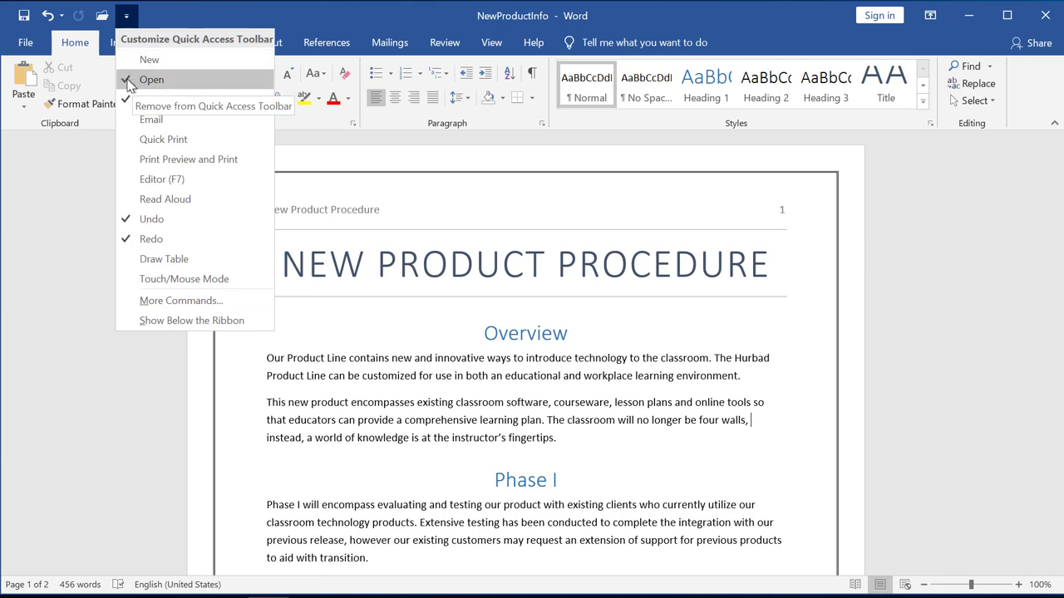
left_click(131, 80)
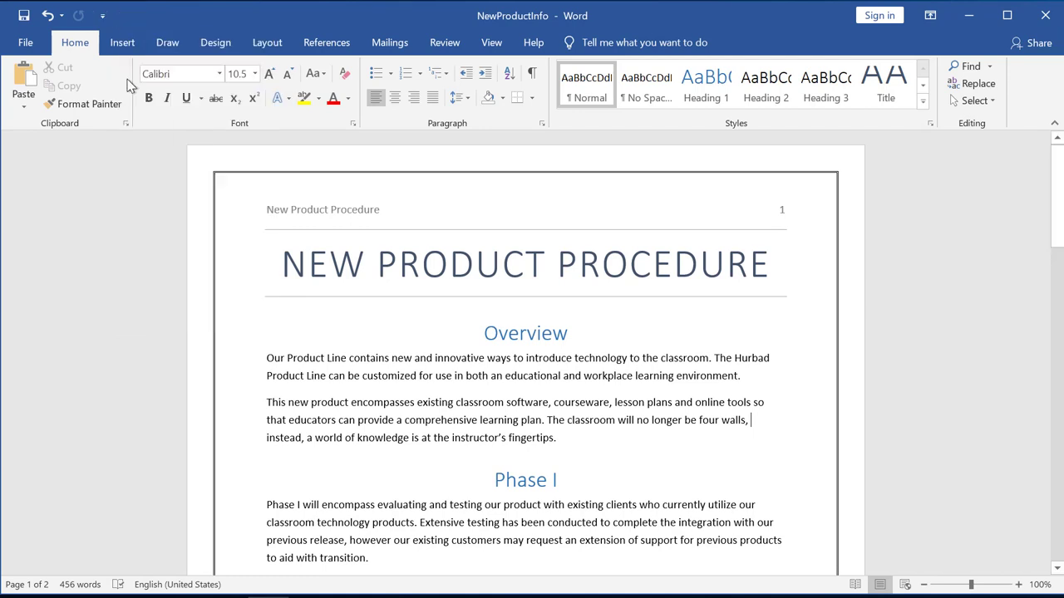
left_click(101, 16)
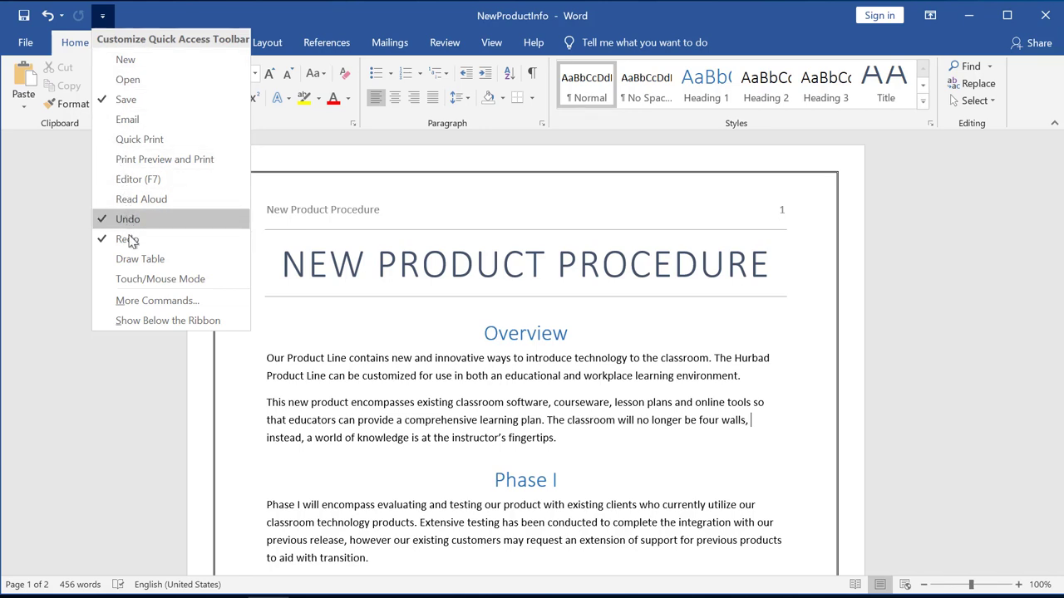
left_click(140, 283)
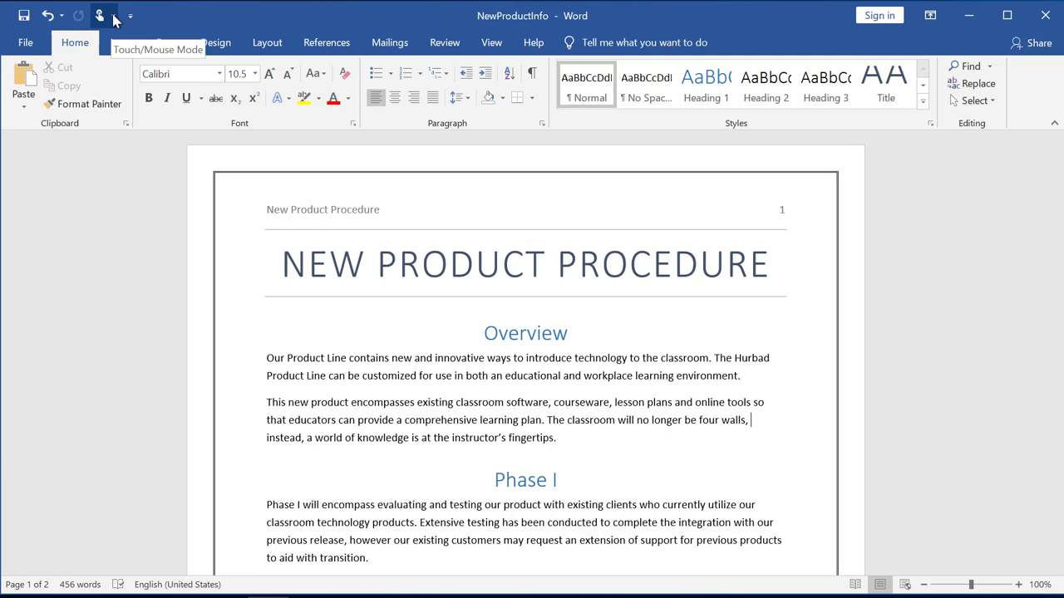
left_click(114, 20)
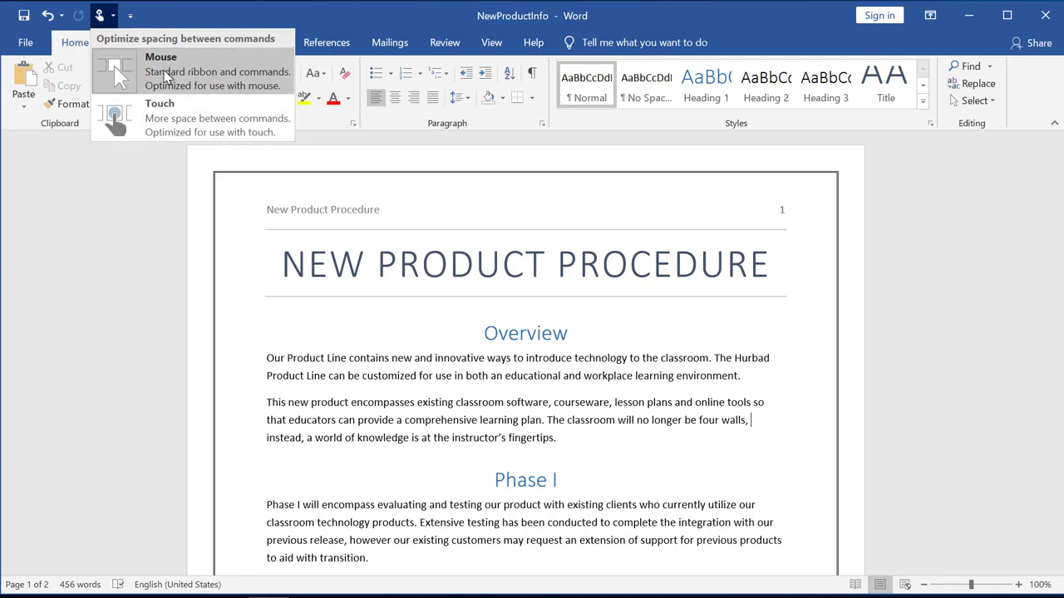
left_click(197, 135)
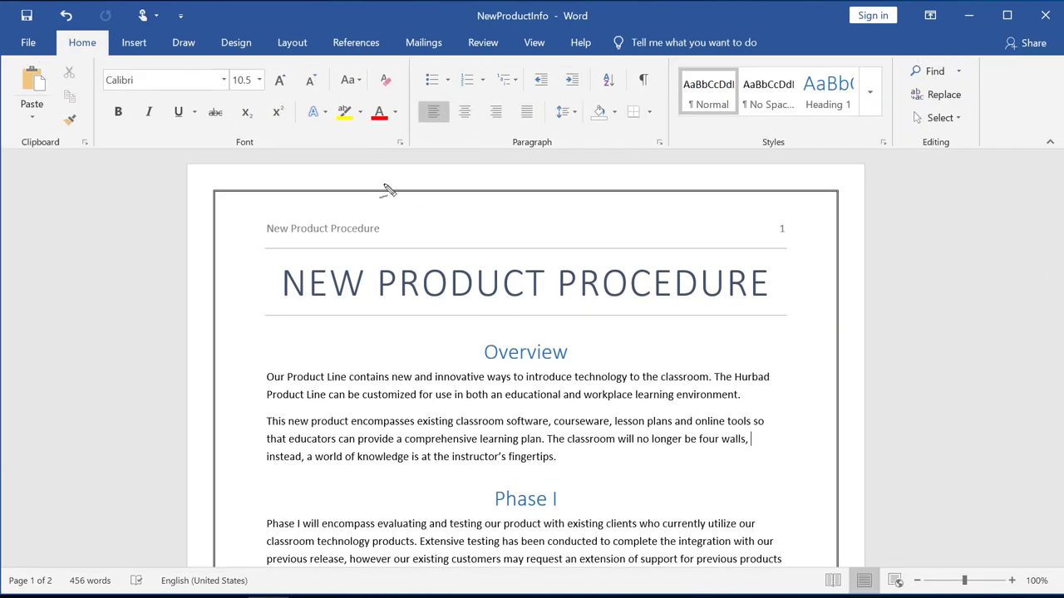
mouse_move(295, 80)
left_mouse_down()
mouse_move(325, 82)
mouse_move(359, 112)
left_mouse_up()
key("Escape")
left_click(158, 18)
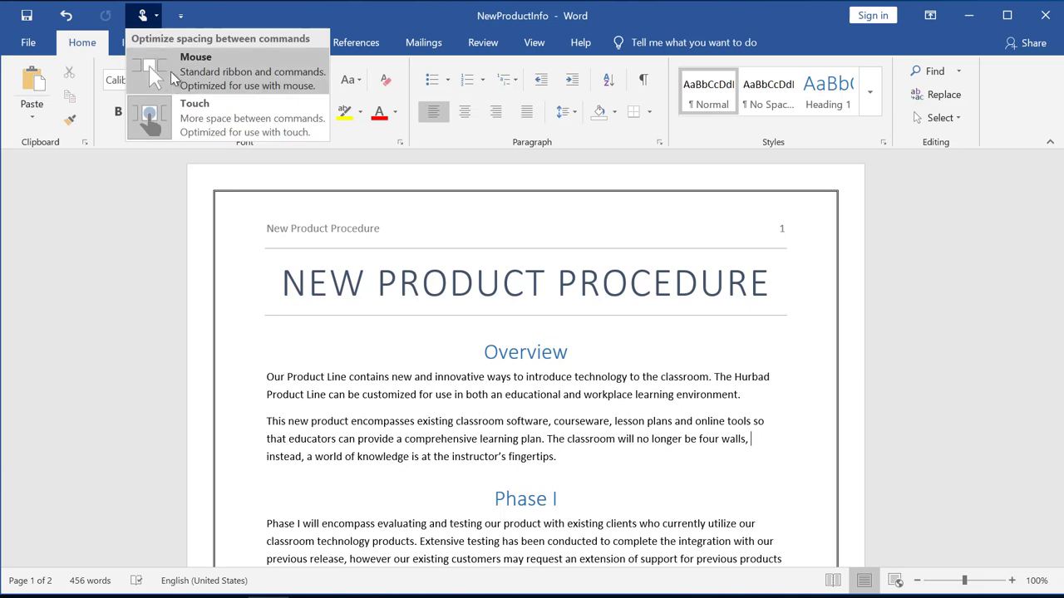
left_click(174, 79)
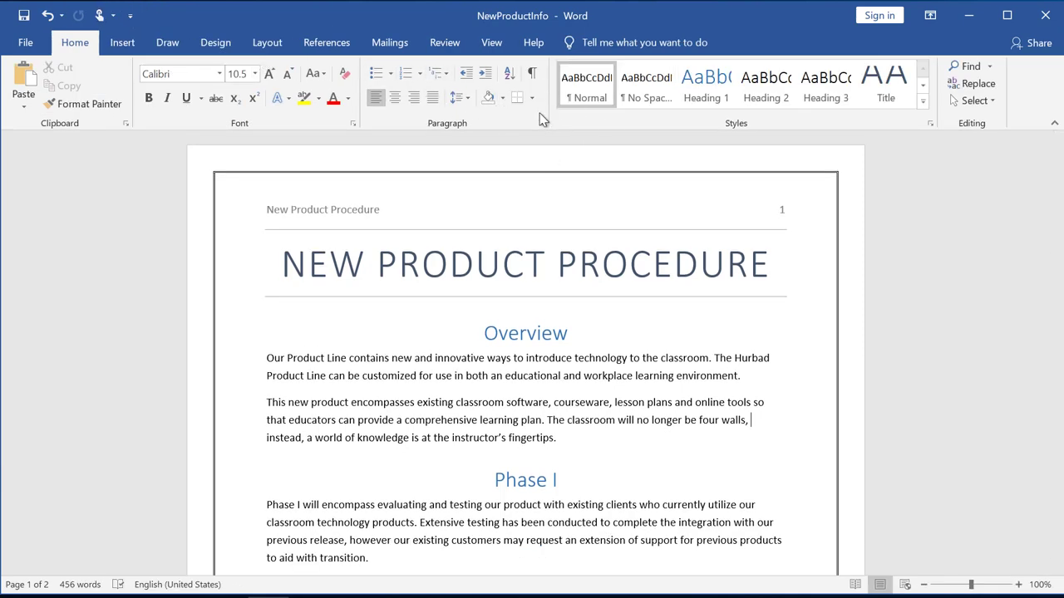
In Word Options' Quick Access Toolbar settings, add Save As to the toolbar.
left_click(130, 17)
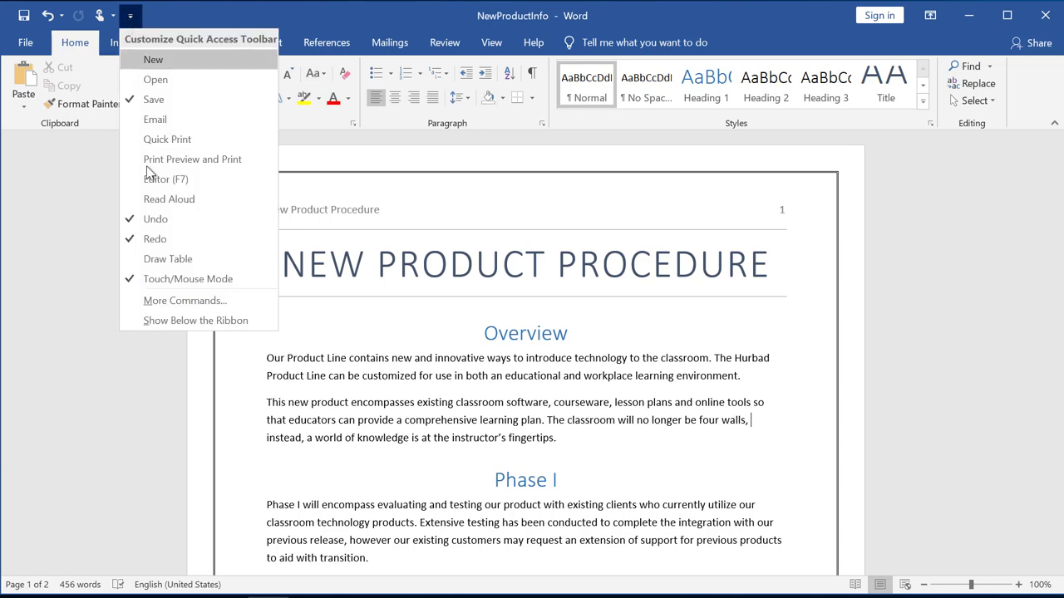
left_click(172, 304)
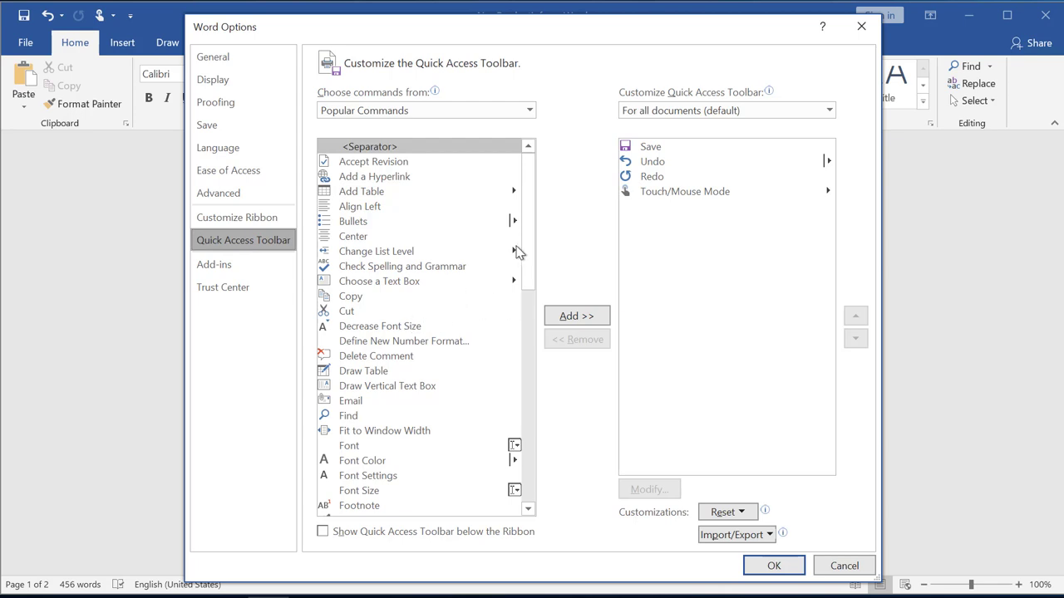
left_click_drag(527, 209, 532, 505)
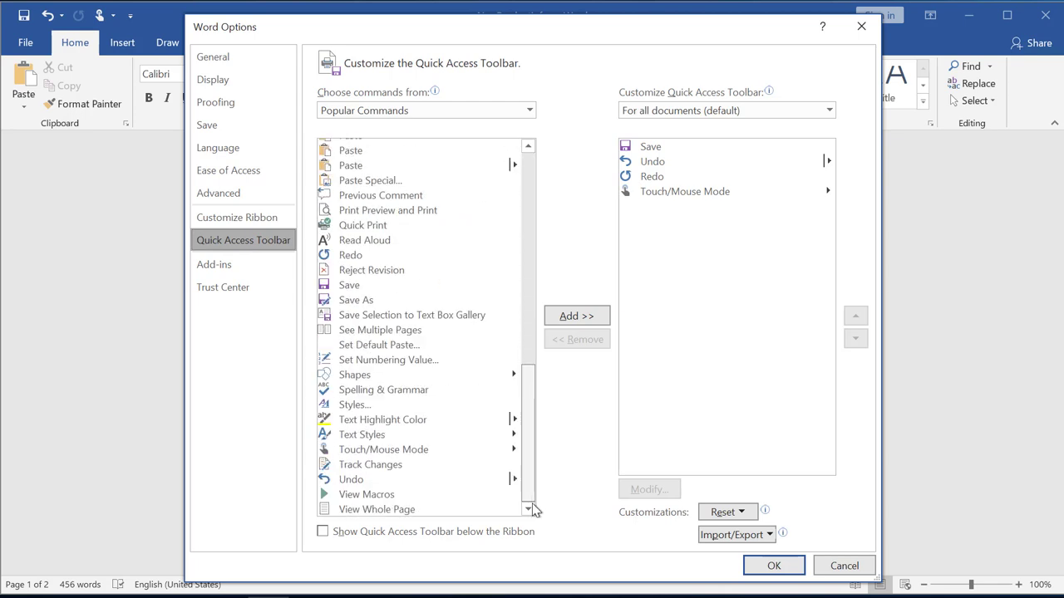
left_click(366, 303)
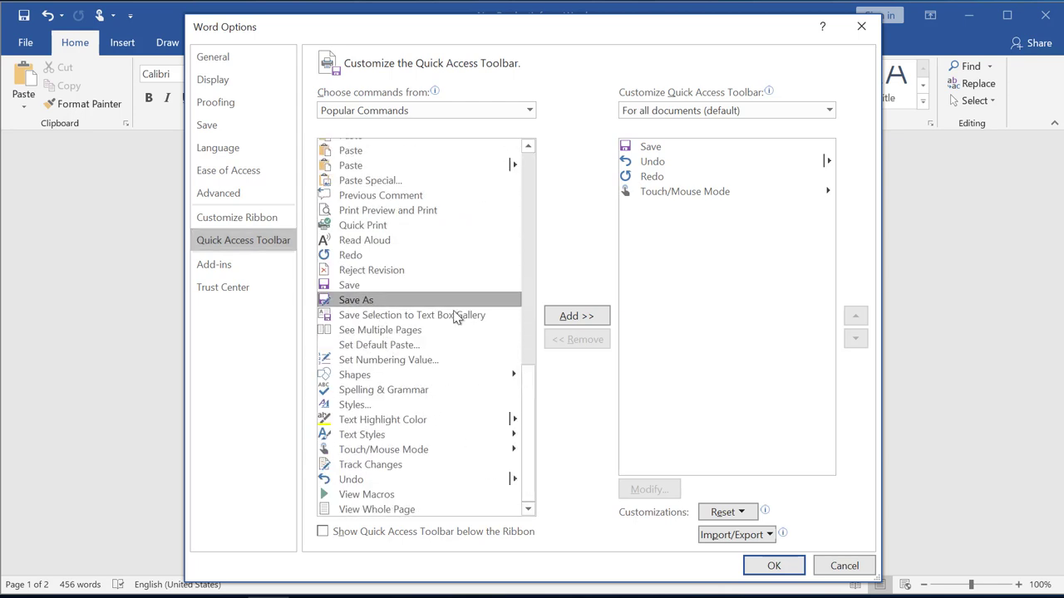
left_click(576, 317)
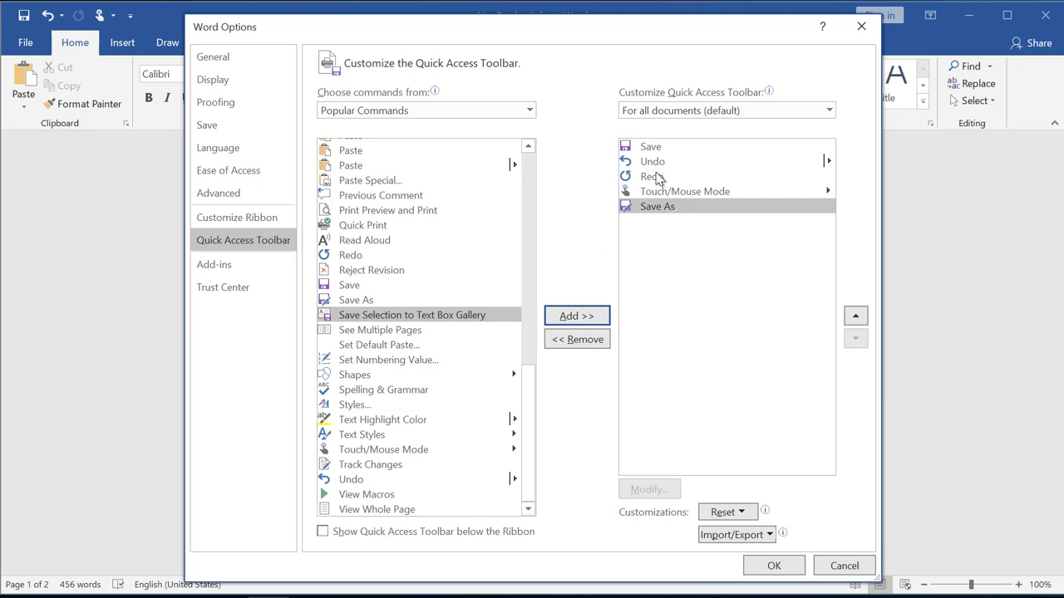
Move Save As up the toolbar list to sit just below Save.
left_click(647, 148)
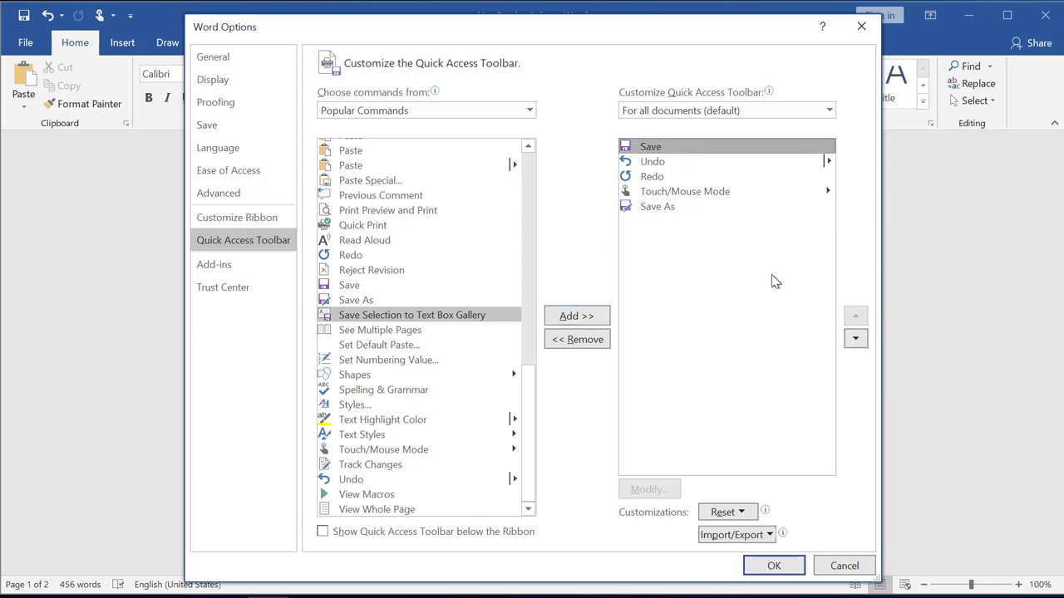
left_click(662, 209)
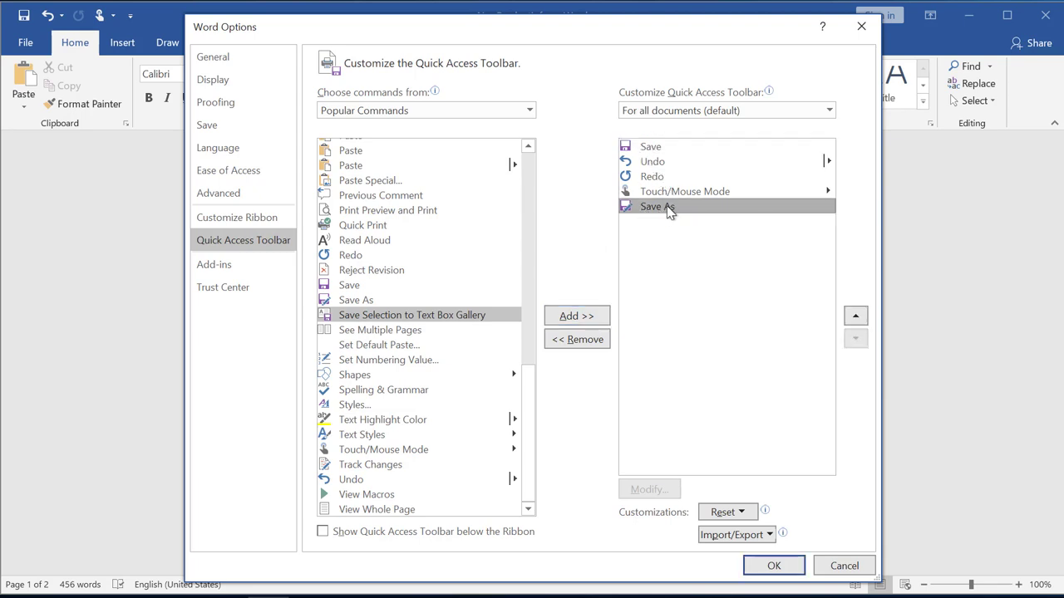
left_click(856, 317)
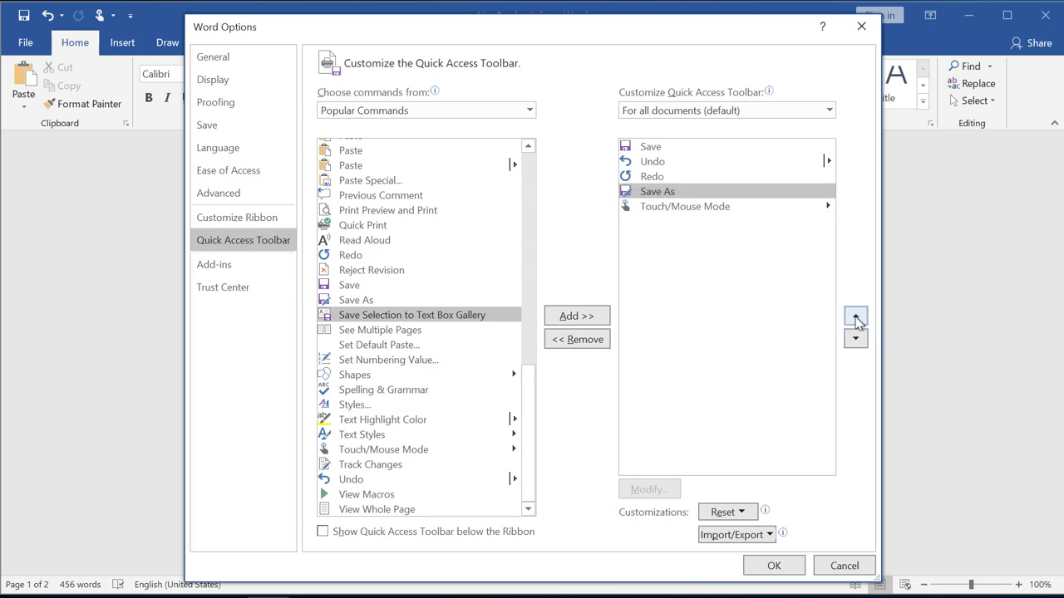
left_click(856, 317)
left_click(856, 318)
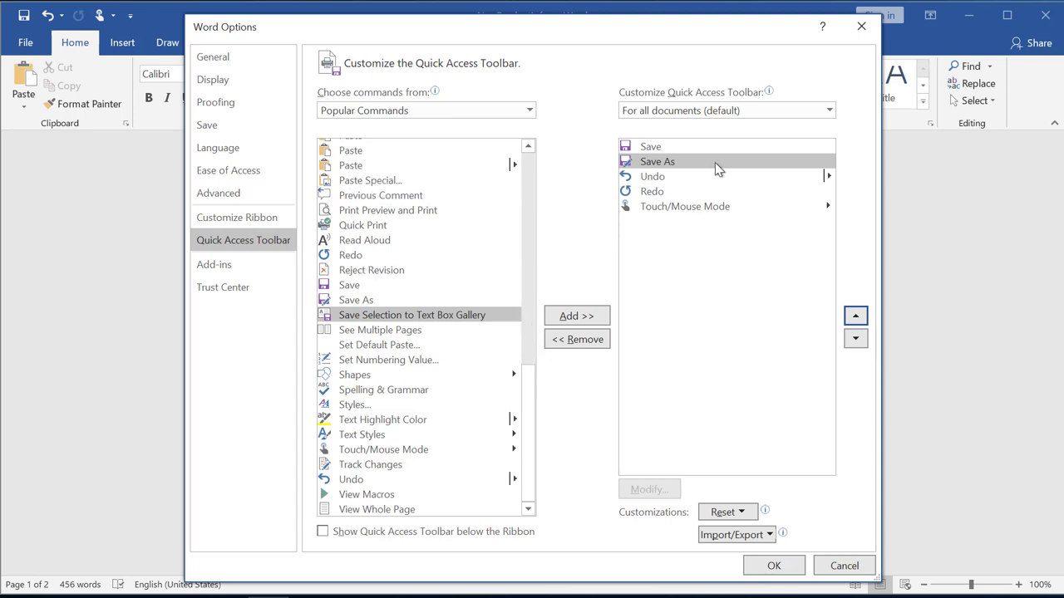
Add Copy to the Quick Access Toolbar commands.
scroll(527, 392, "up", 5)
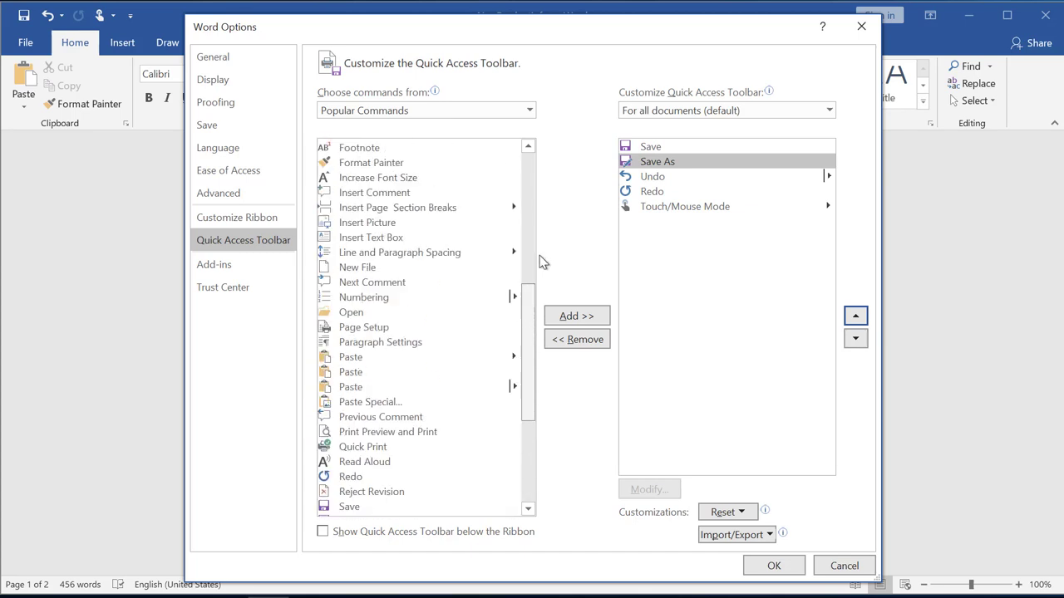
scroll(540, 263, "up", 7)
scroll(541, 200, "up", 1)
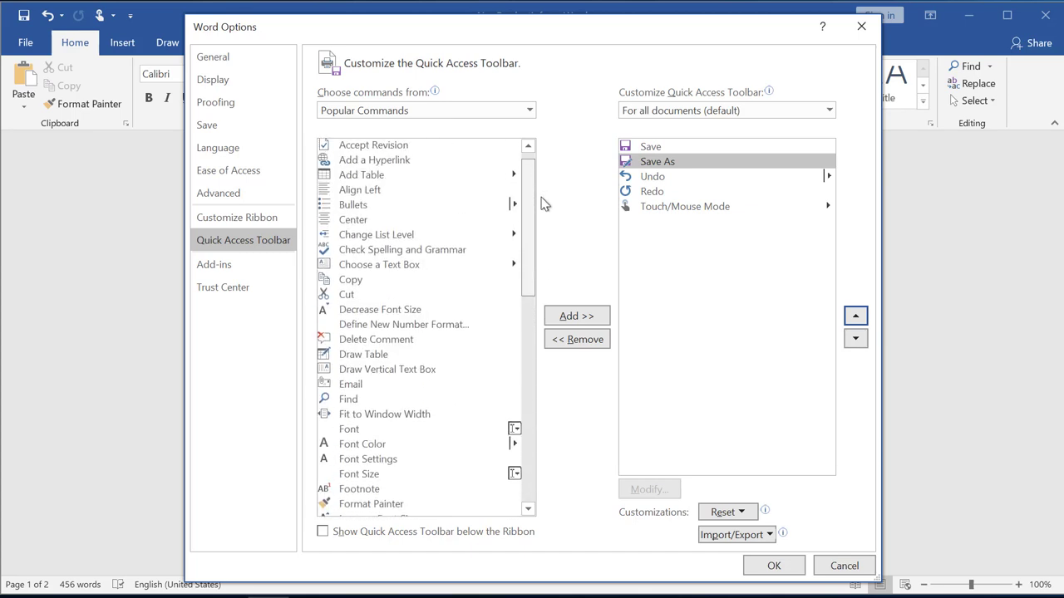
left_click(344, 282)
double_click(347, 283)
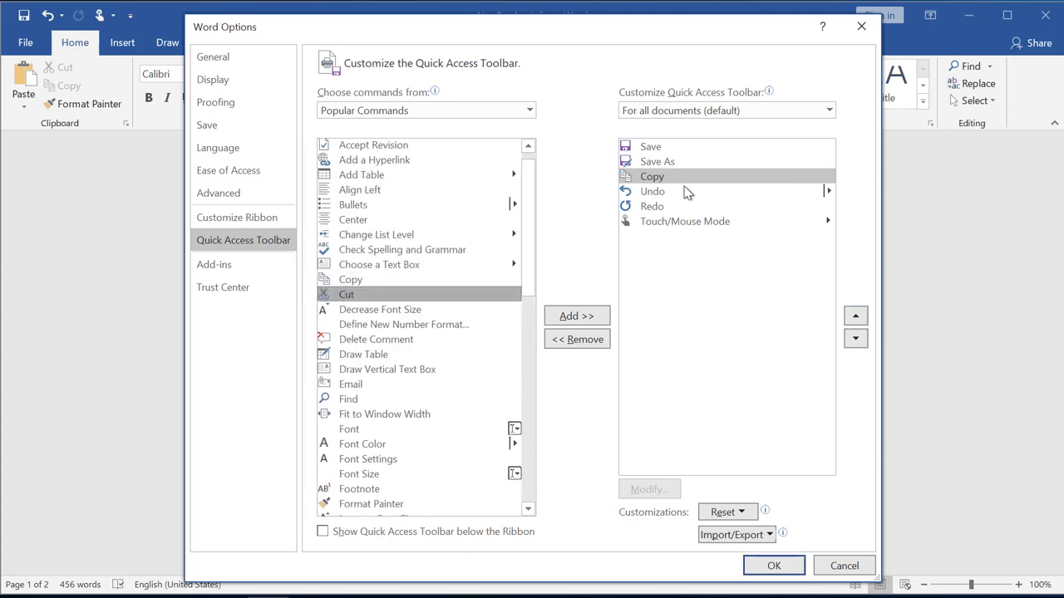
left_click(665, 164)
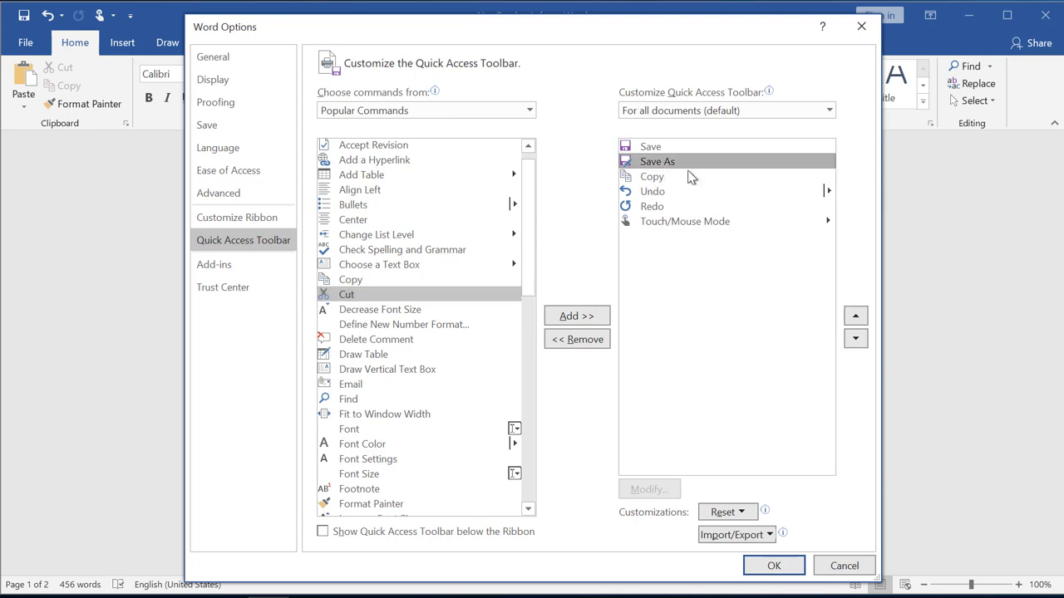
left_click(674, 223)
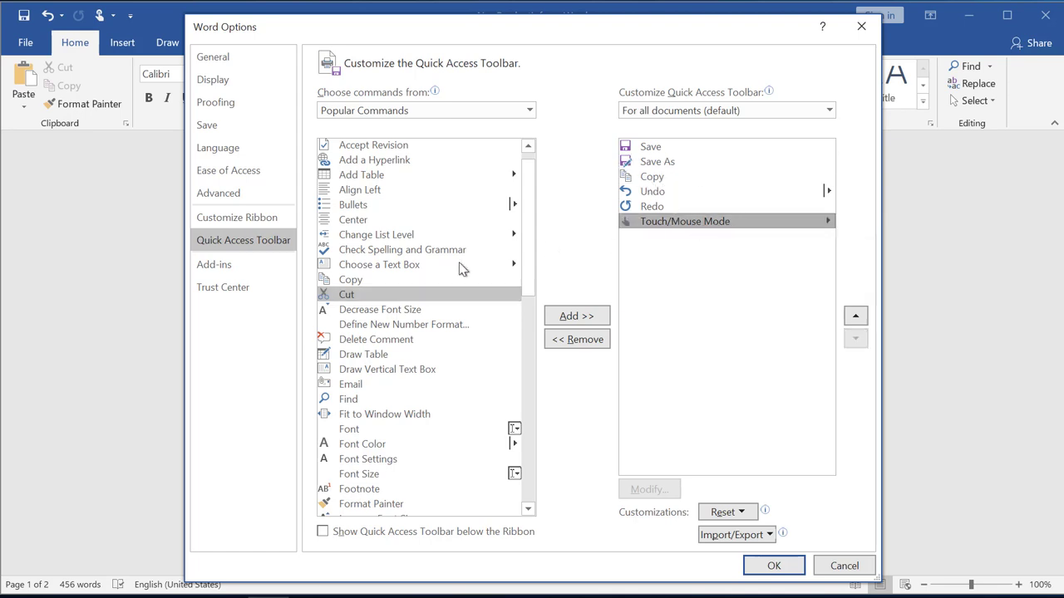
Add then remove Accept Revision, remove Copy, and apply the changes with OK.
double_click(369, 145)
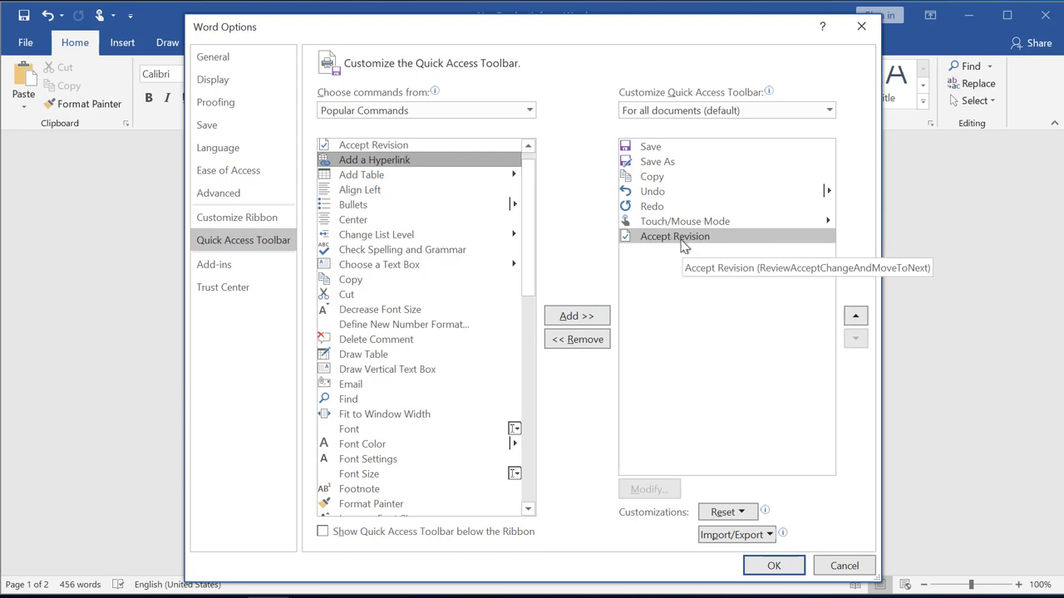
left_click(584, 343)
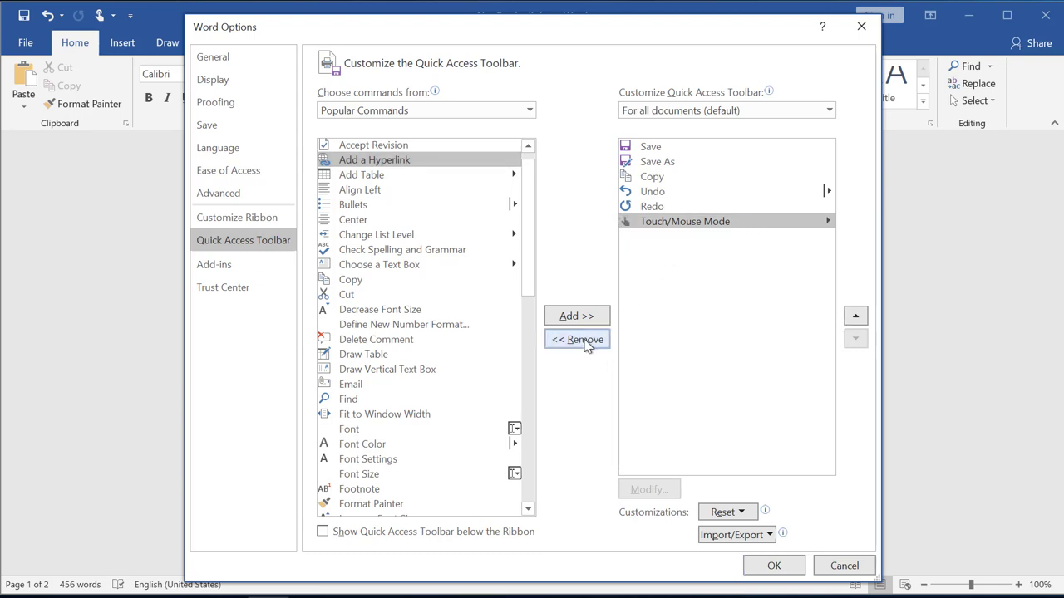
left_click(647, 181)
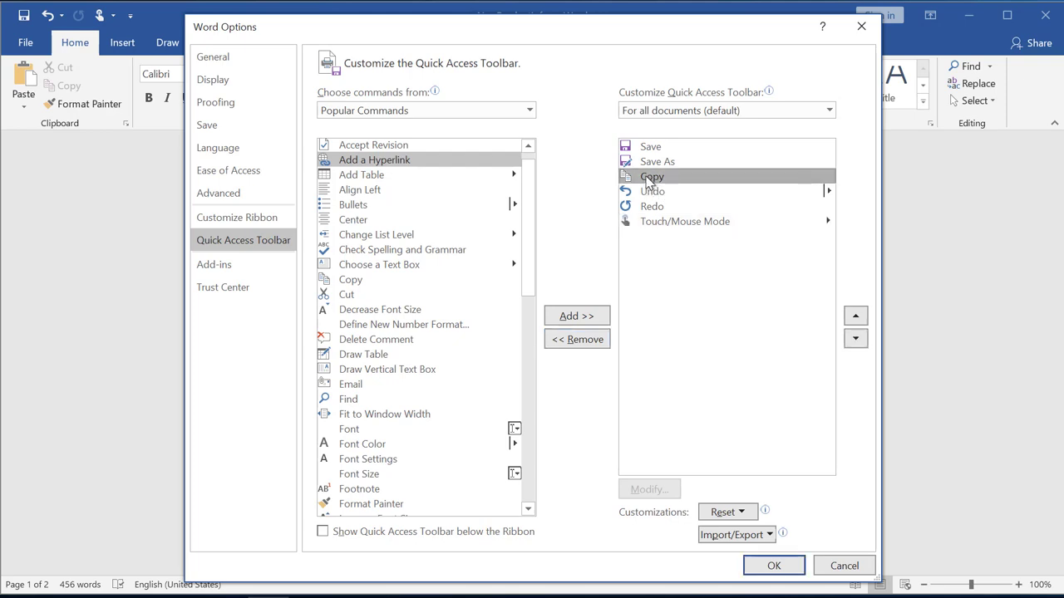
double_click(649, 181)
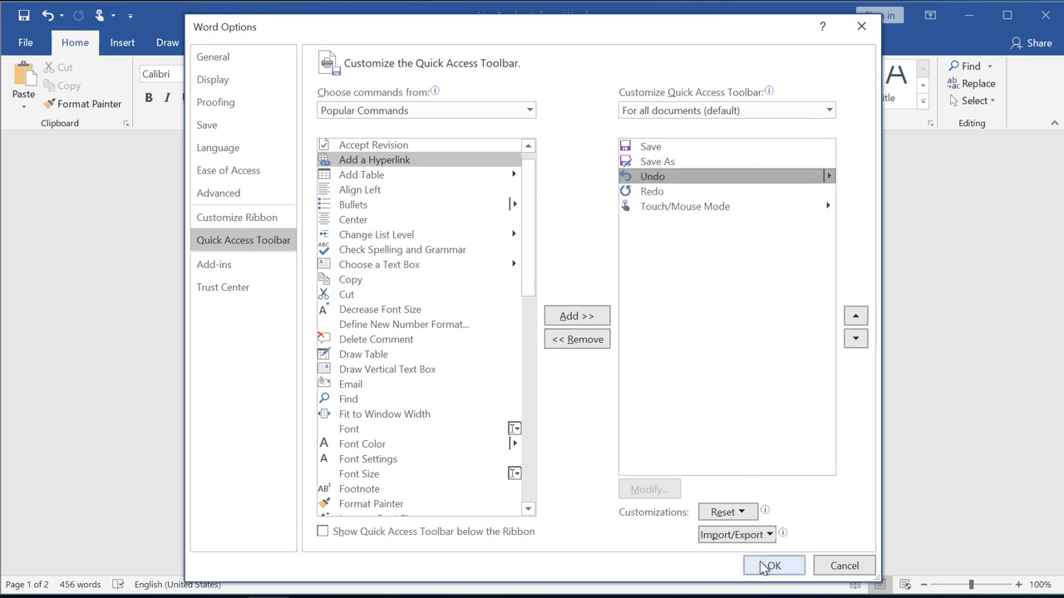
left_click(764, 567)
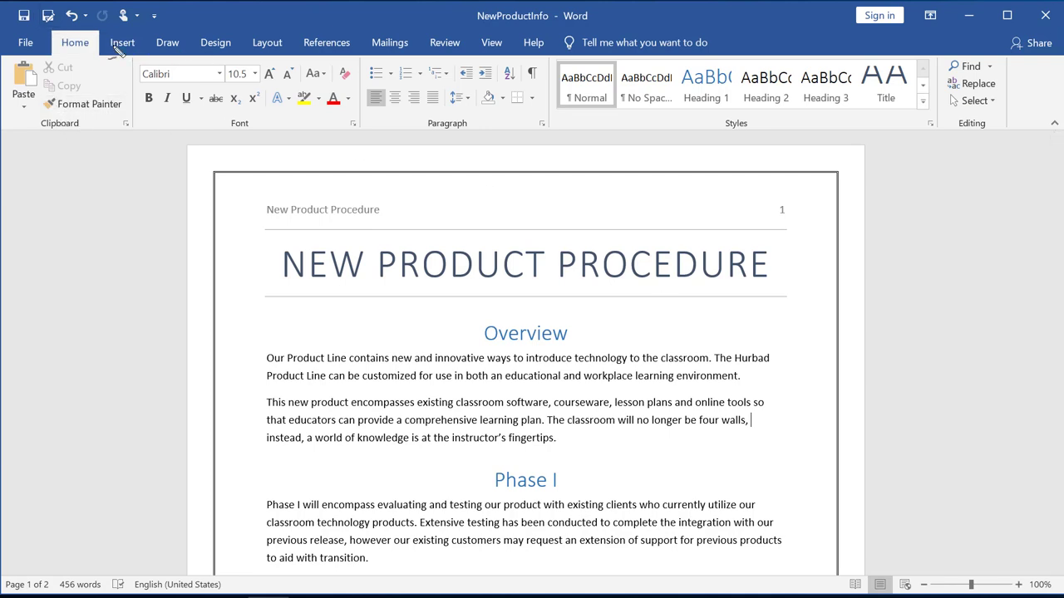
left_click_drag(69, 49, 114, 52)
left_click_drag(95, 87, 872, 88)
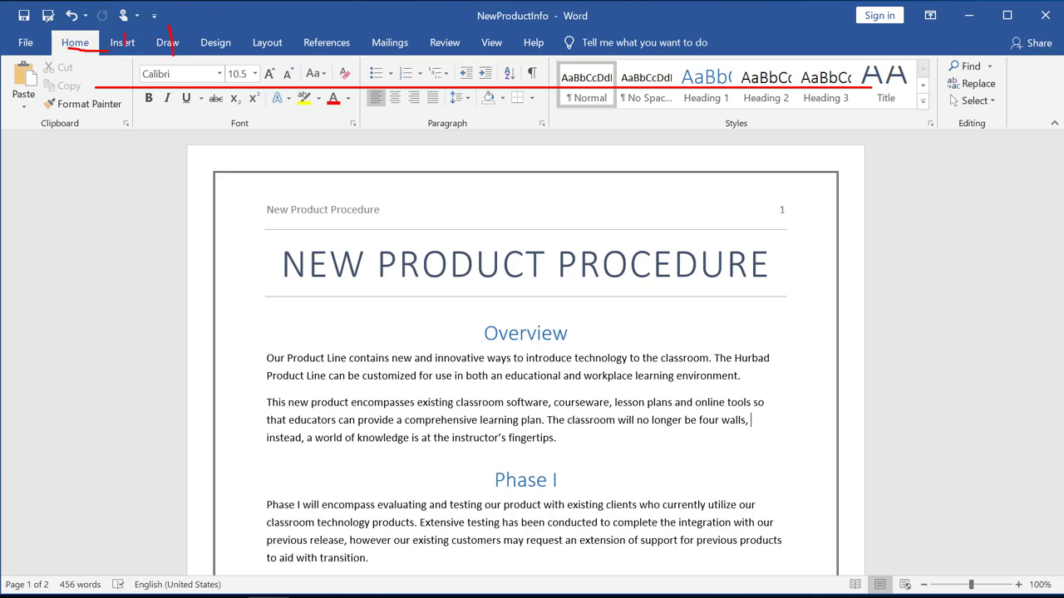
key("Escape")
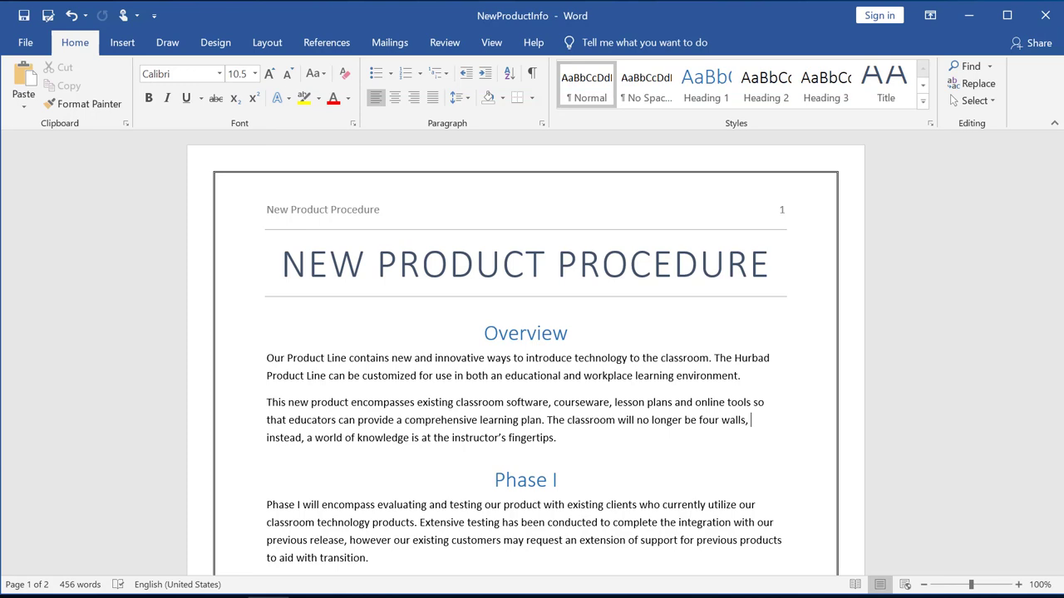
left_click_drag(106, 86, 660, 88)
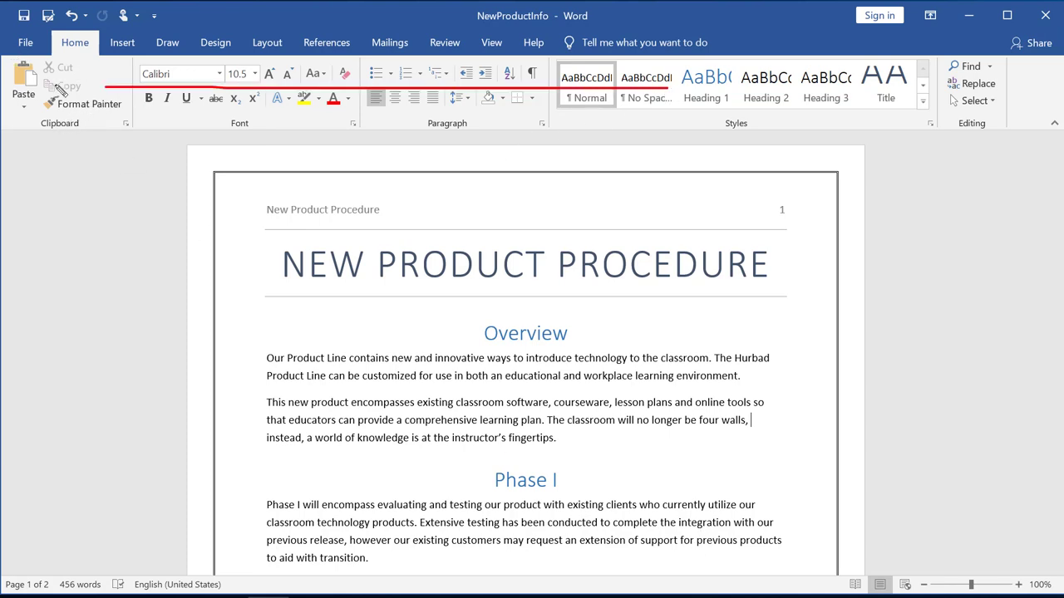
left_click_drag(133, 58, 133, 136)
left_click_drag(34, 130, 86, 130)
left_click_drag(359, 57, 354, 136)
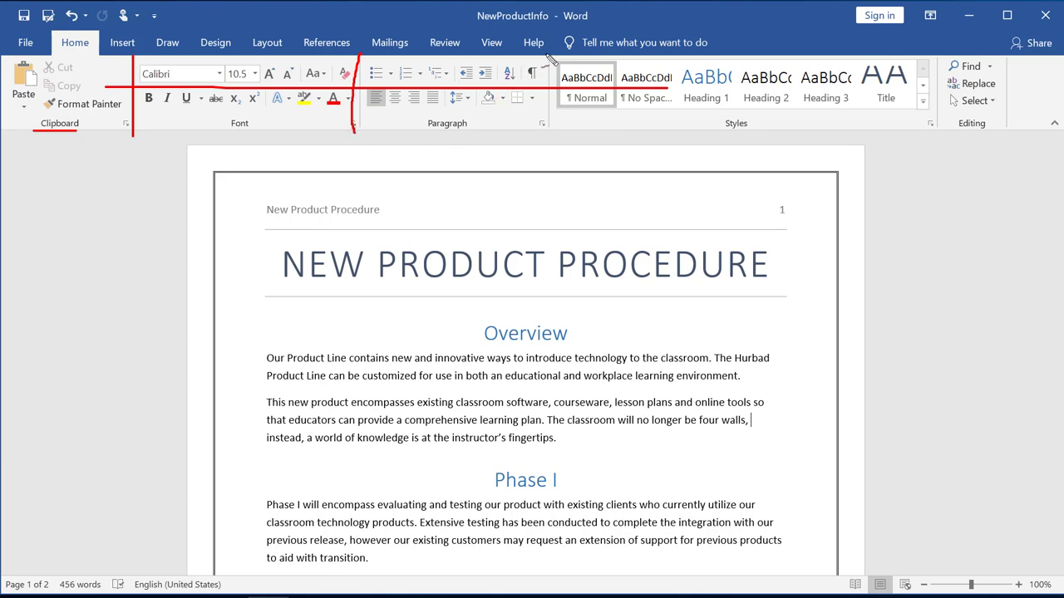
left_click_drag(548, 56, 546, 137)
left_click_drag(937, 49, 941, 125)
key("Escape")
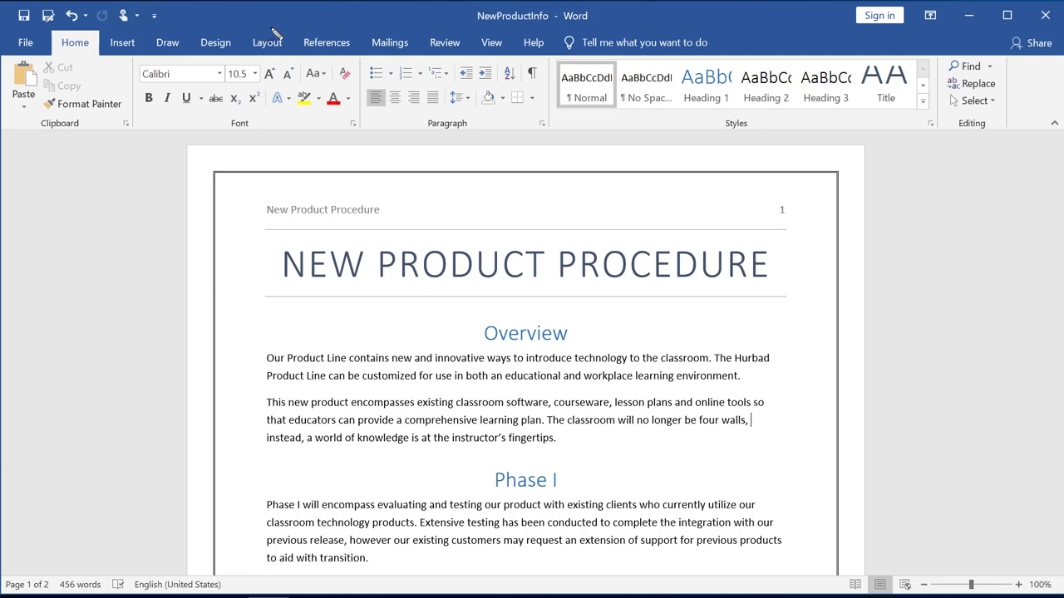
left_click_drag(374, 125, 366, 106)
left_click(352, 124)
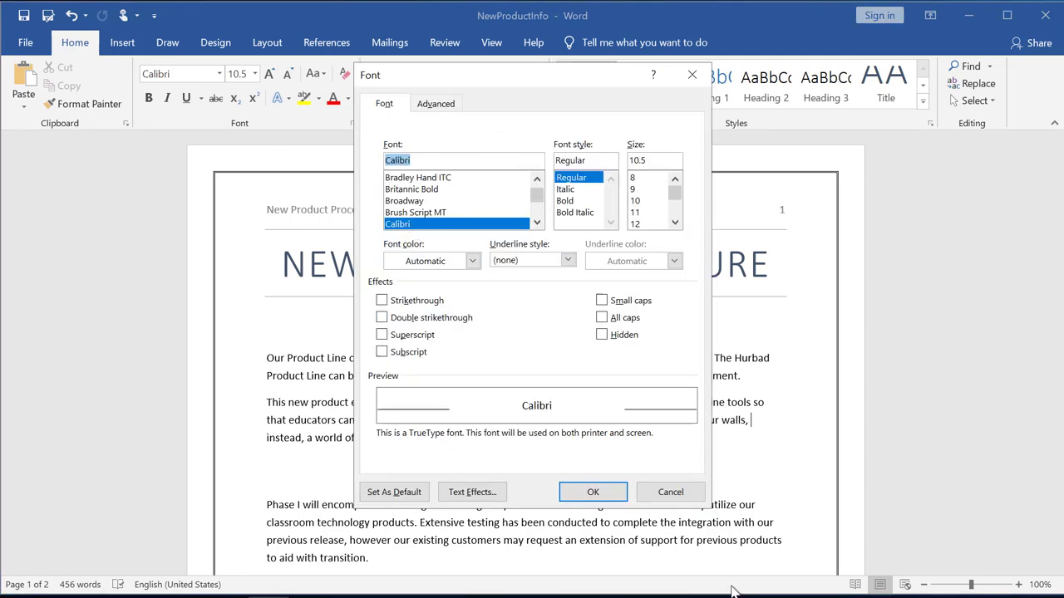
left_click_drag(215, 100, 298, 98)
left_click_drag(469, 162, 469, 286)
left_click_drag(413, 114, 446, 123)
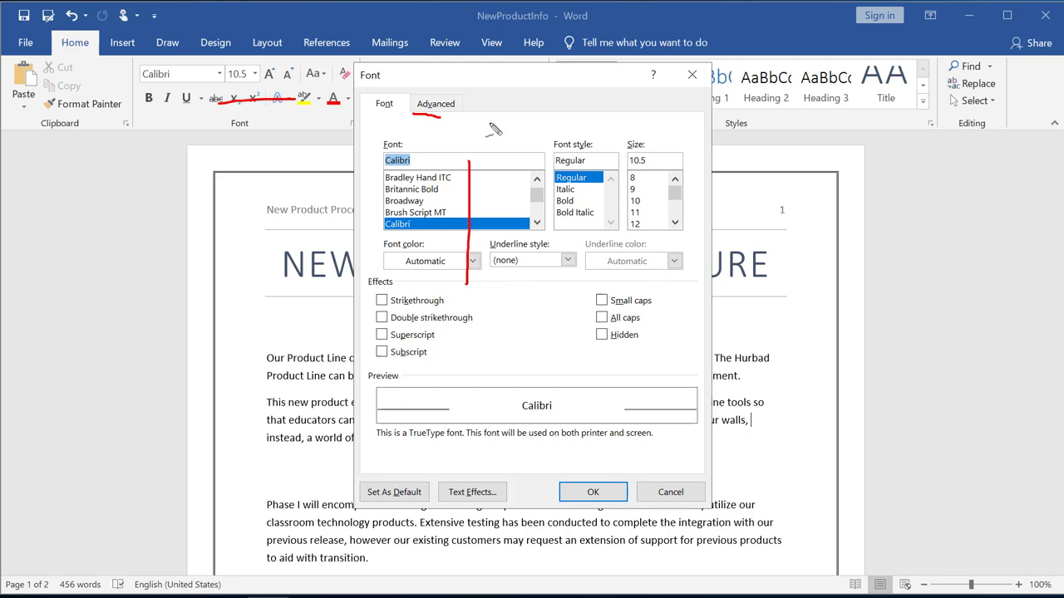
key("Escape")
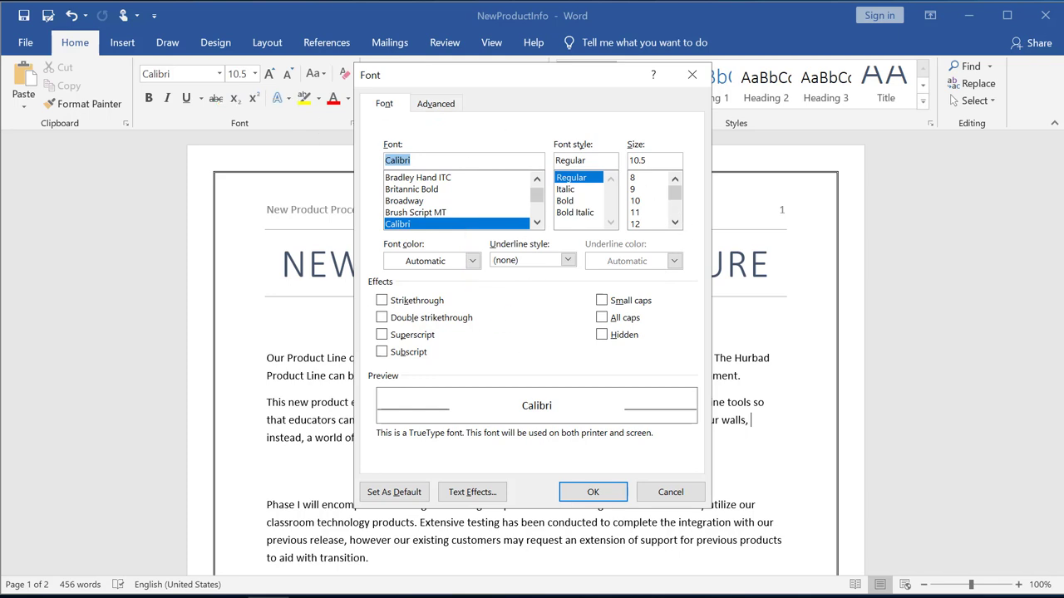
left_click(663, 497)
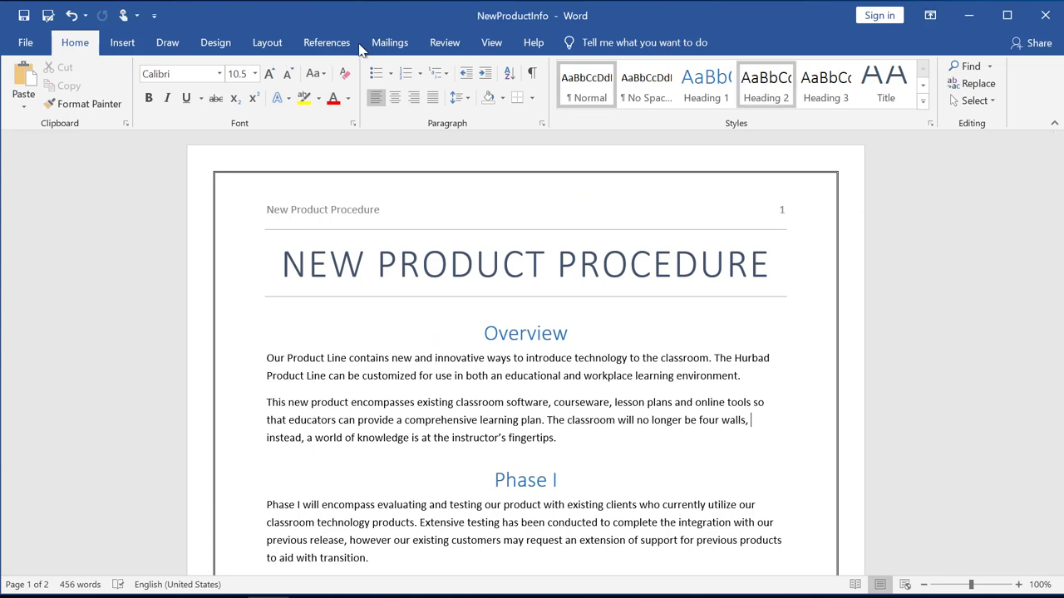
Show the Insert tab and survey its pages, tables and pictures tools.
left_click(122, 46)
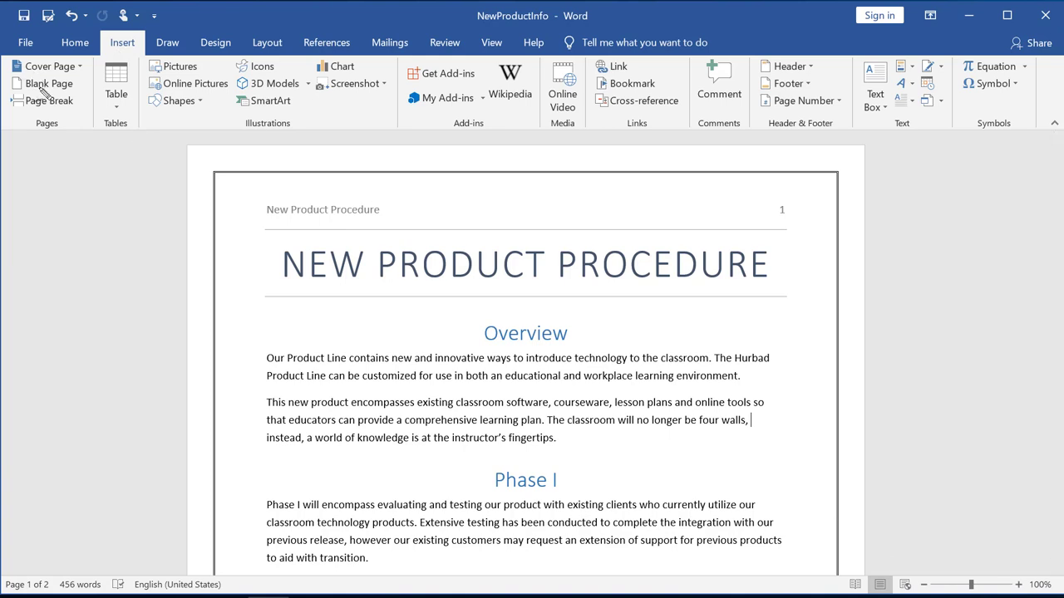
left_click_drag(40, 86, 731, 95)
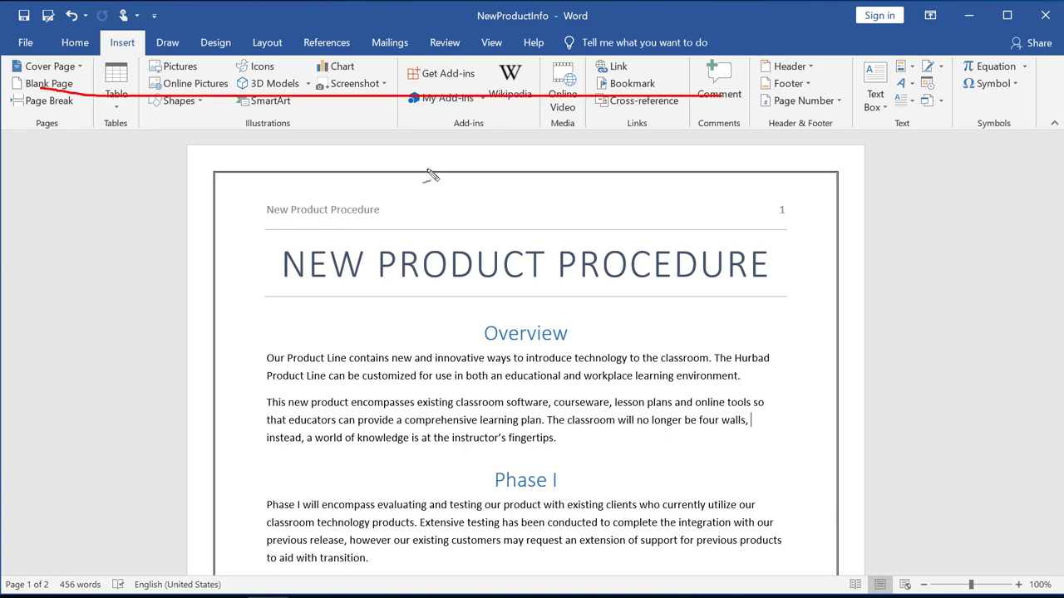
left_click_drag(395, 54, 396, 137)
left_click_drag(143, 59, 142, 112)
left_click_drag(93, 64, 89, 138)
left_click_drag(690, 70, 689, 138)
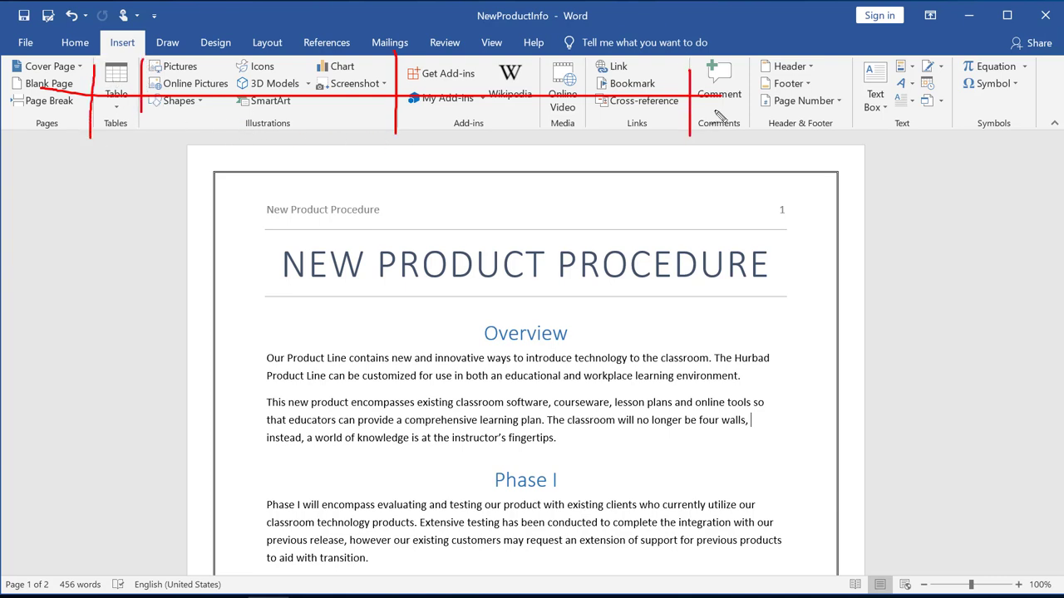
left_click_drag(760, 58, 760, 134)
left_click_drag(858, 61, 857, 165)
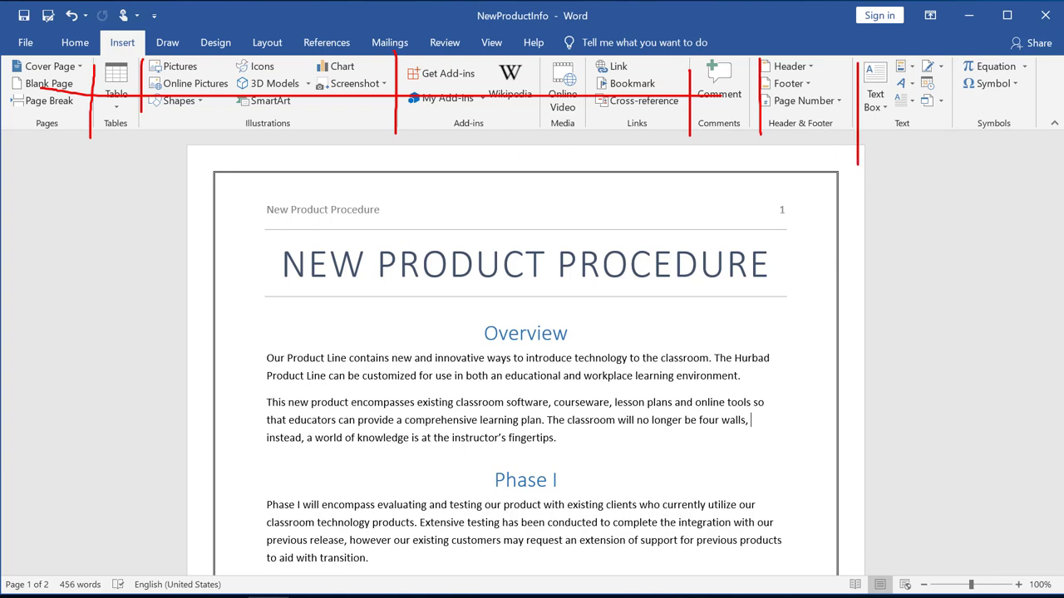
key("Escape")
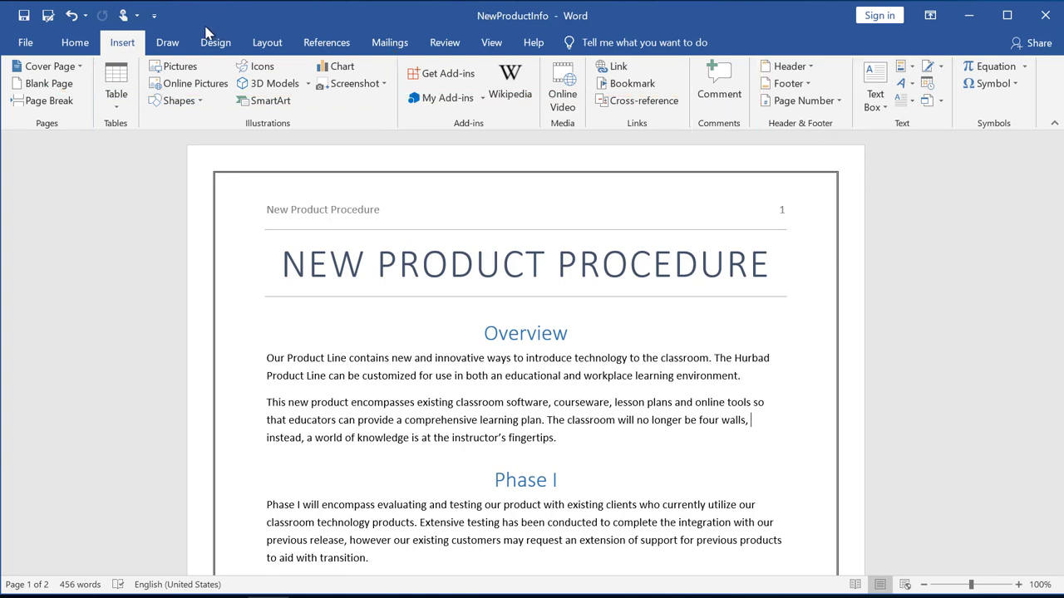
Step through the Draw, Design, Layout and References tabs, ending on Mailings.
left_click(166, 43)
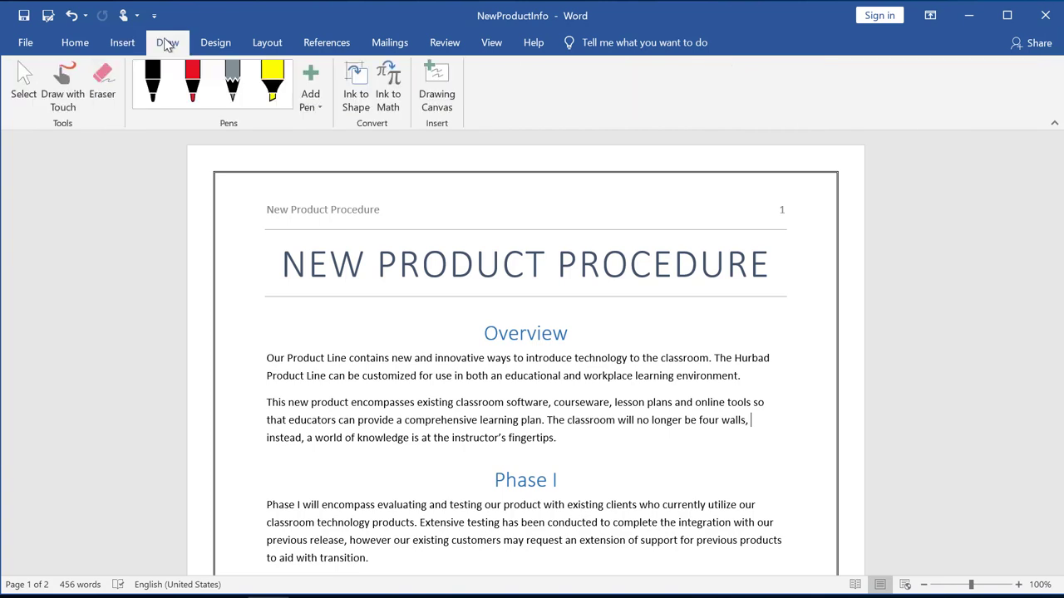
left_click(218, 42)
left_click(267, 41)
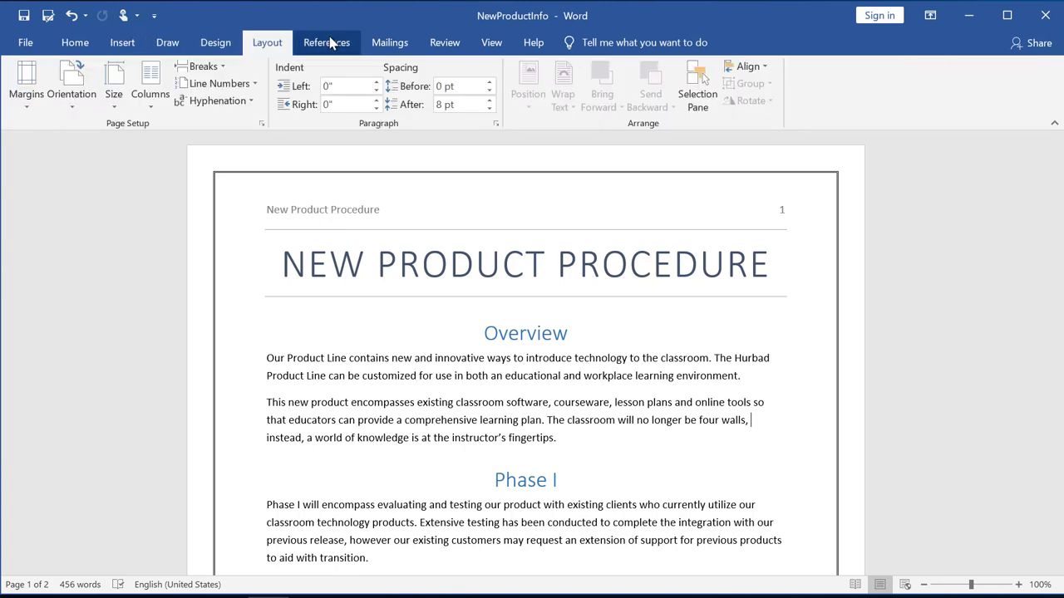
left_click(327, 42)
left_click(389, 42)
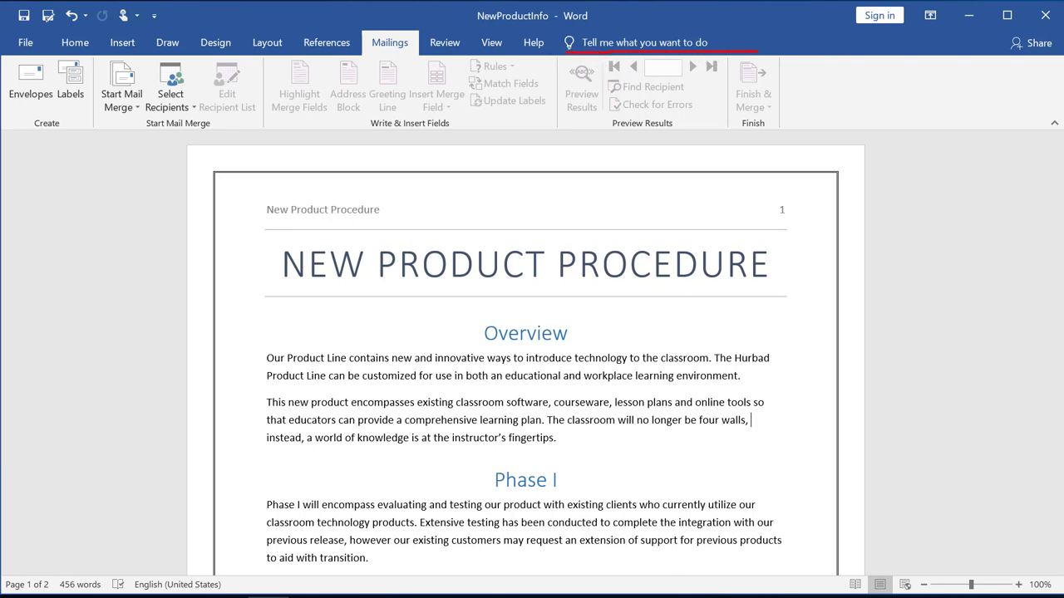
left_click(615, 41)
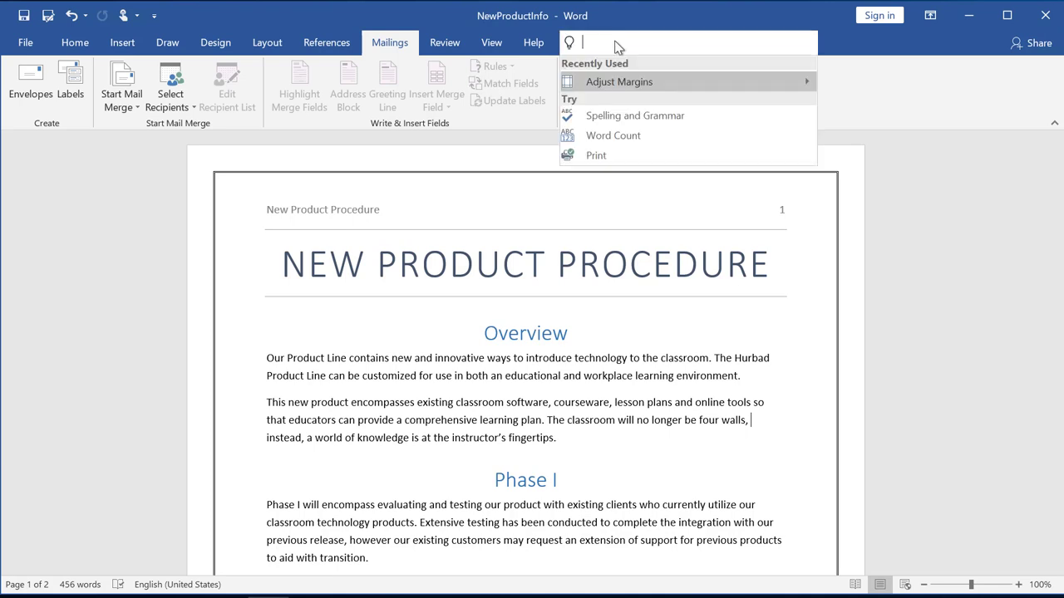
type("mar")
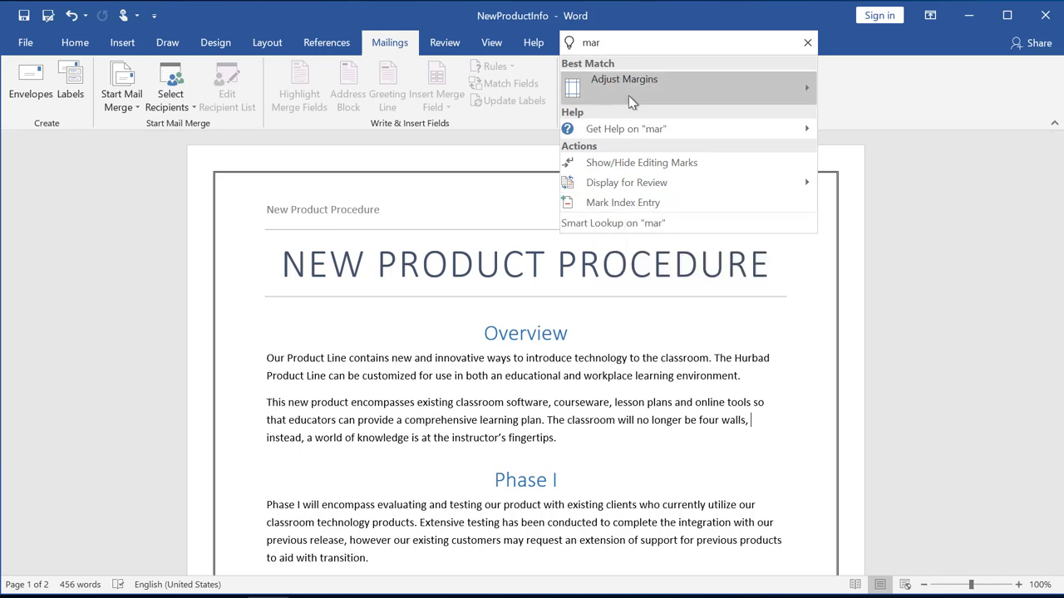
left_click(616, 36)
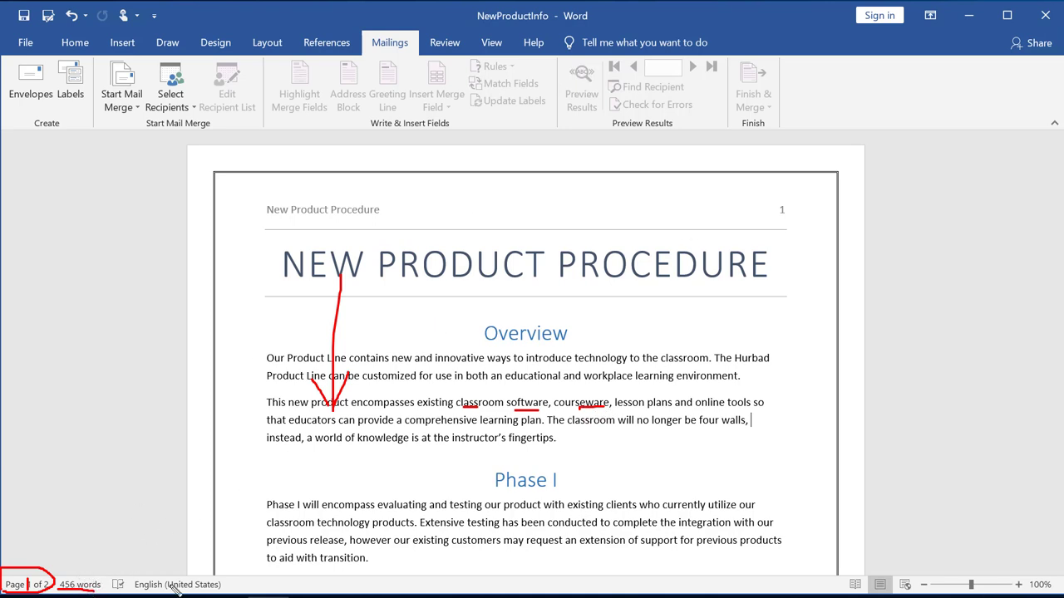
mouse_move(79, 513)
left_mouse_down()
mouse_move(70, 555)
mouse_move(83, 543)
left_mouse_up()
left_click_drag(127, 590, 231, 592)
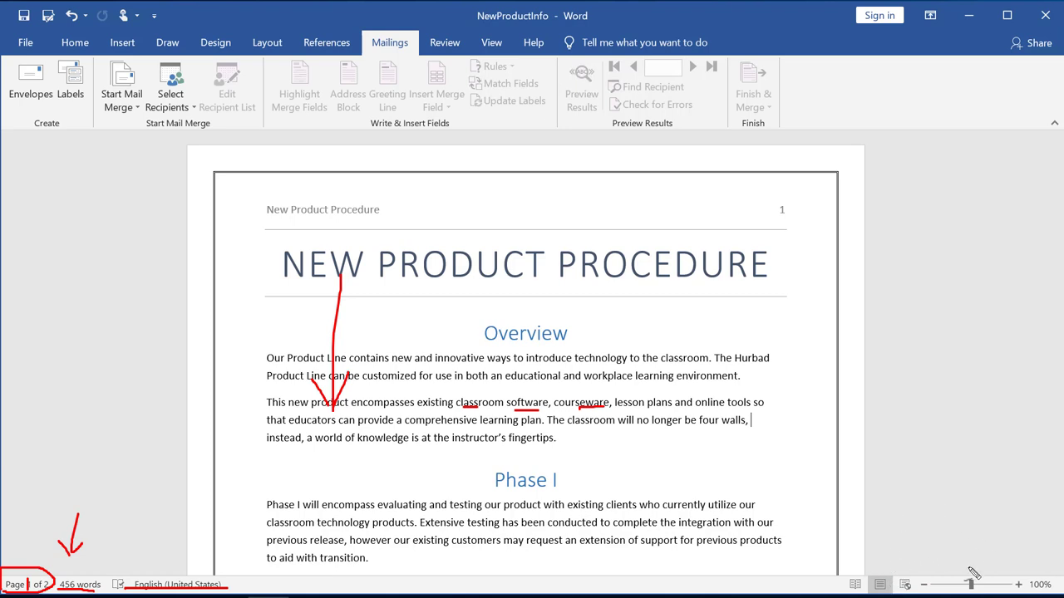
left_click_drag(920, 558, 914, 586)
left_click_drag(989, 595, 916, 568)
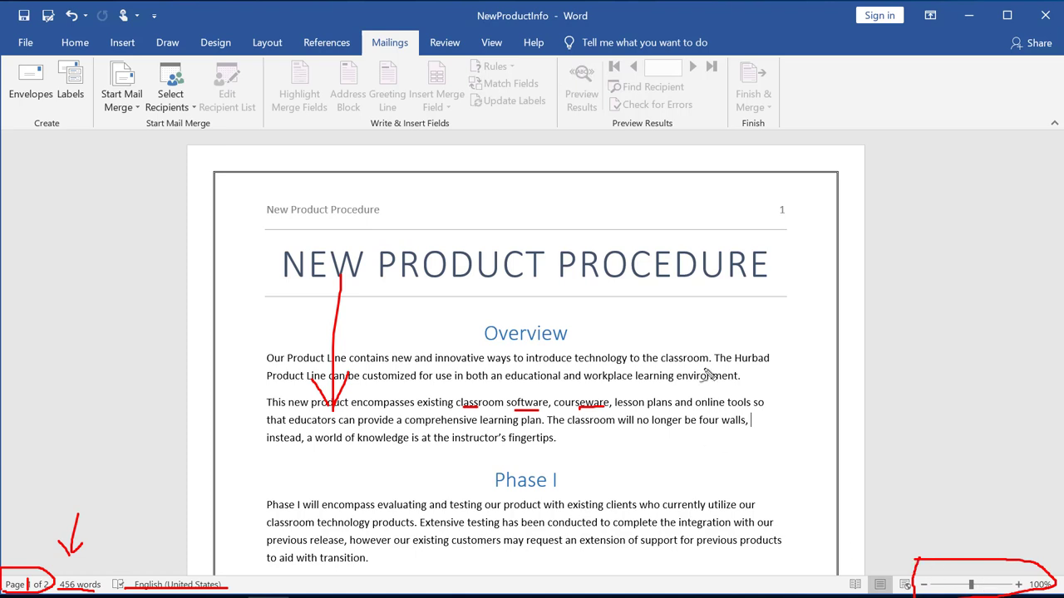
key("Escape")
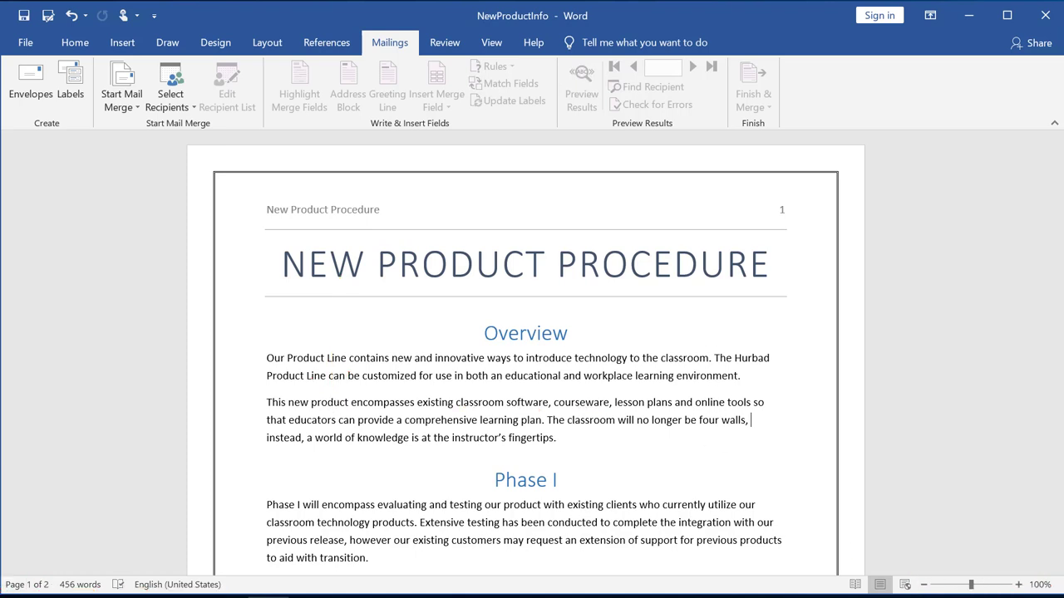
Zoom out three steps and back in three steps with the zoom slider buttons.
left_click(922, 585)
left_click(922, 585)
left_click(922, 585)
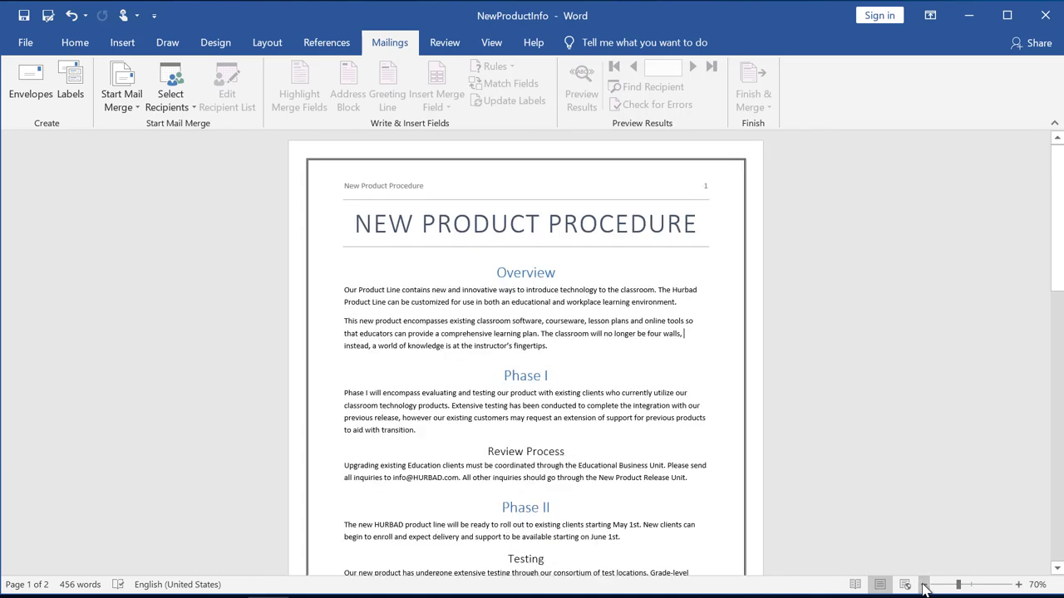
left_click(1018, 585)
left_click(1018, 585)
left_click(1017, 585)
left_click(1018, 585)
left_click(1018, 585)
left_click(1018, 585)
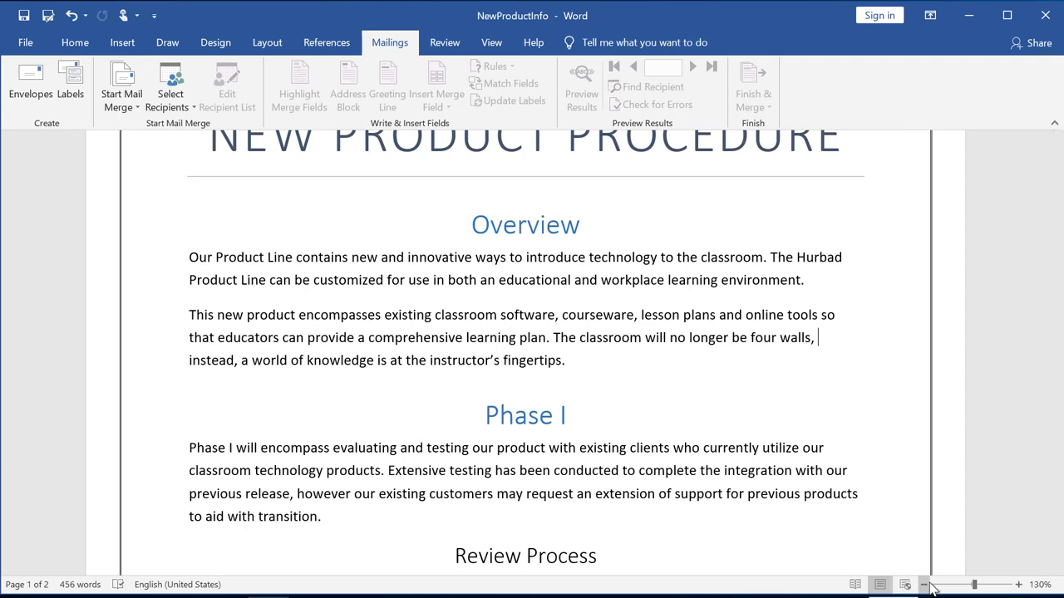
Set the zoom to 75% in the Zoom dialog, then reopen it and cancel.
left_click(1039, 585)
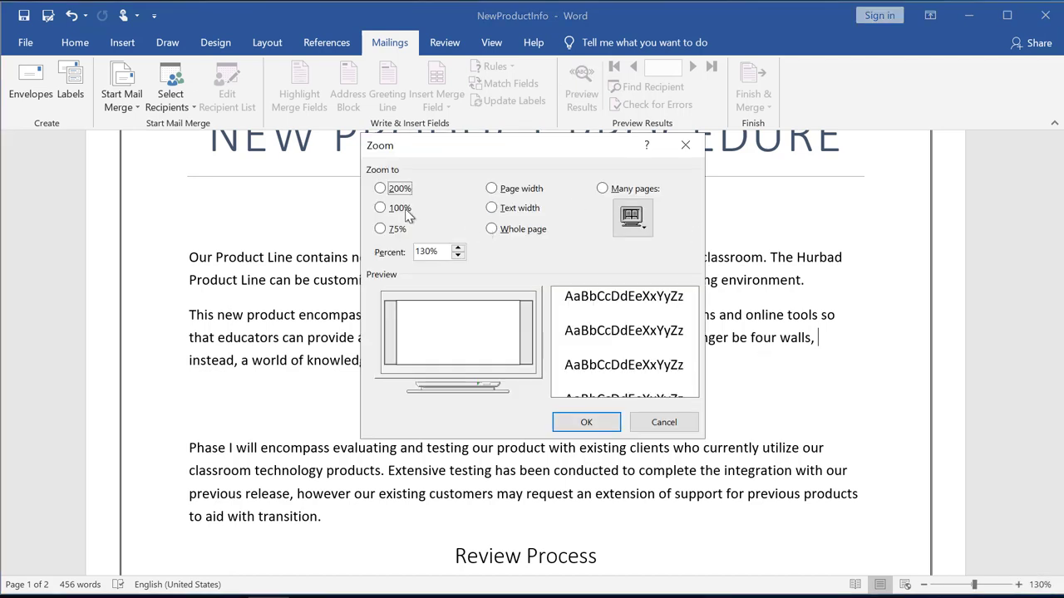
left_click(381, 229)
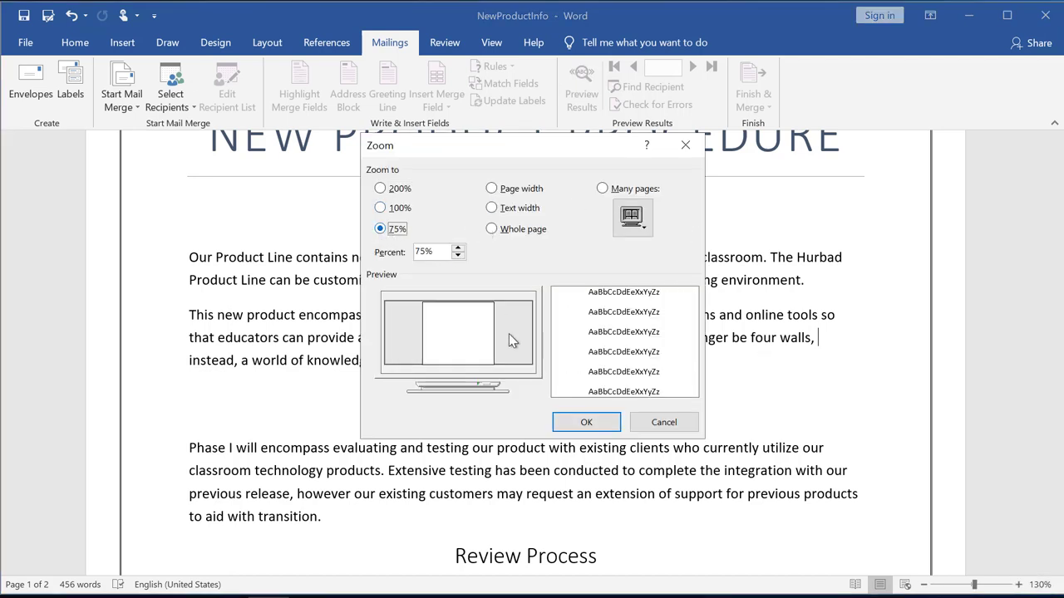
left_click(581, 424)
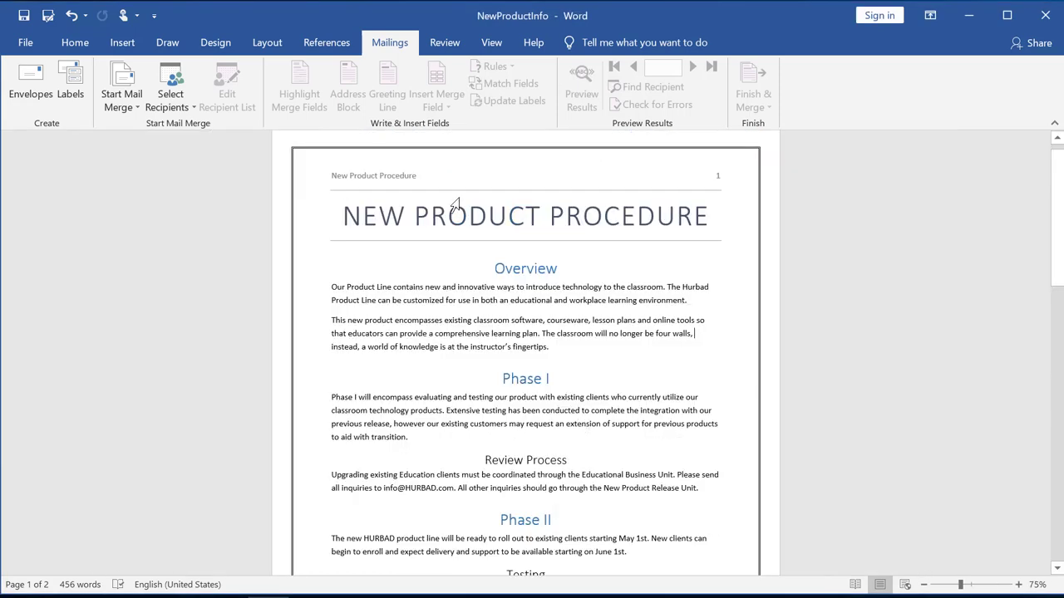
left_click(1037, 584)
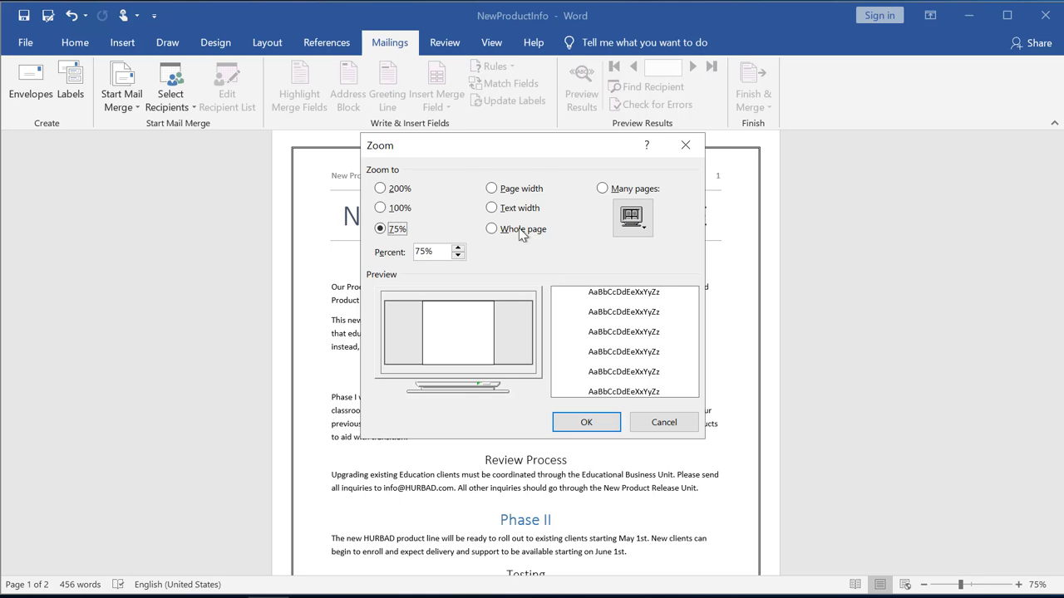
left_click(681, 425)
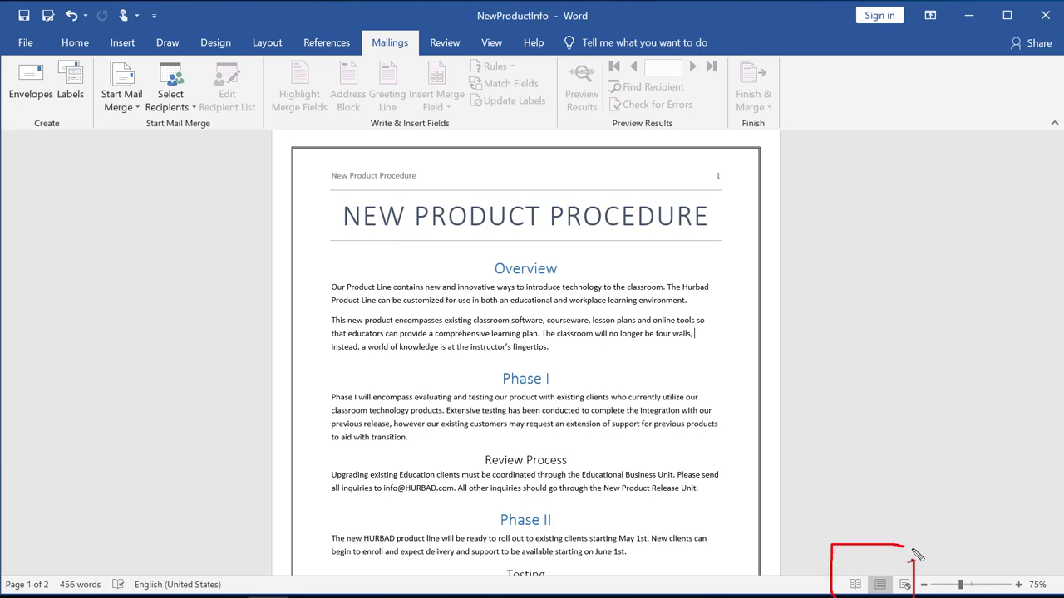
left_click_drag(852, 588, 869, 552)
left_click_drag(872, 569, 904, 543)
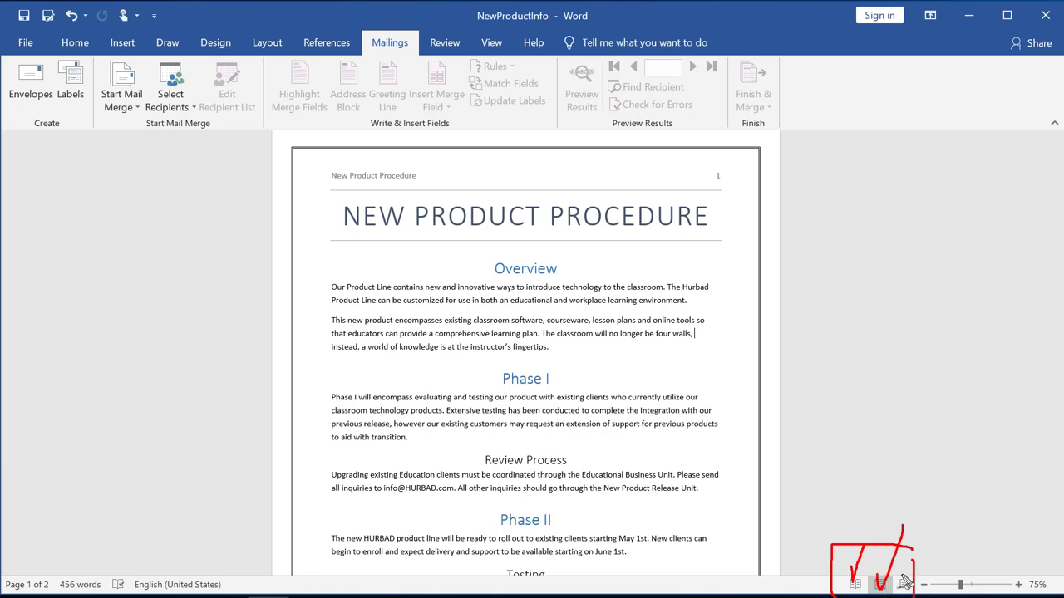
mouse_move(904, 580)
left_mouse_down()
mouse_move(909, 592)
mouse_move(934, 558)
left_mouse_up()
Select 'educational' to see its word count, deselect it, and zoom in to 110%.
double_click(532, 304)
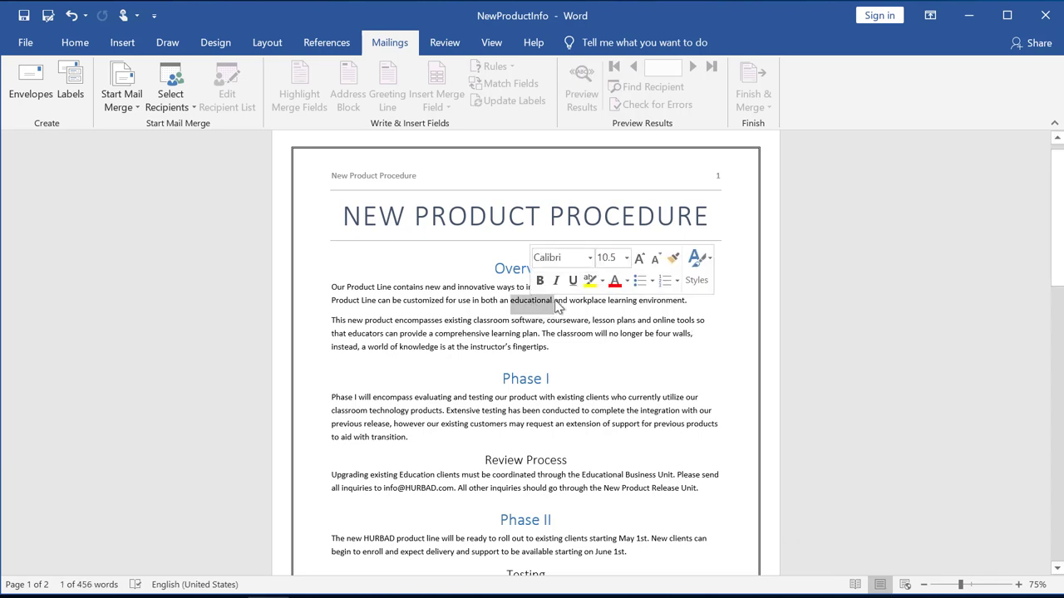
left_click(561, 356)
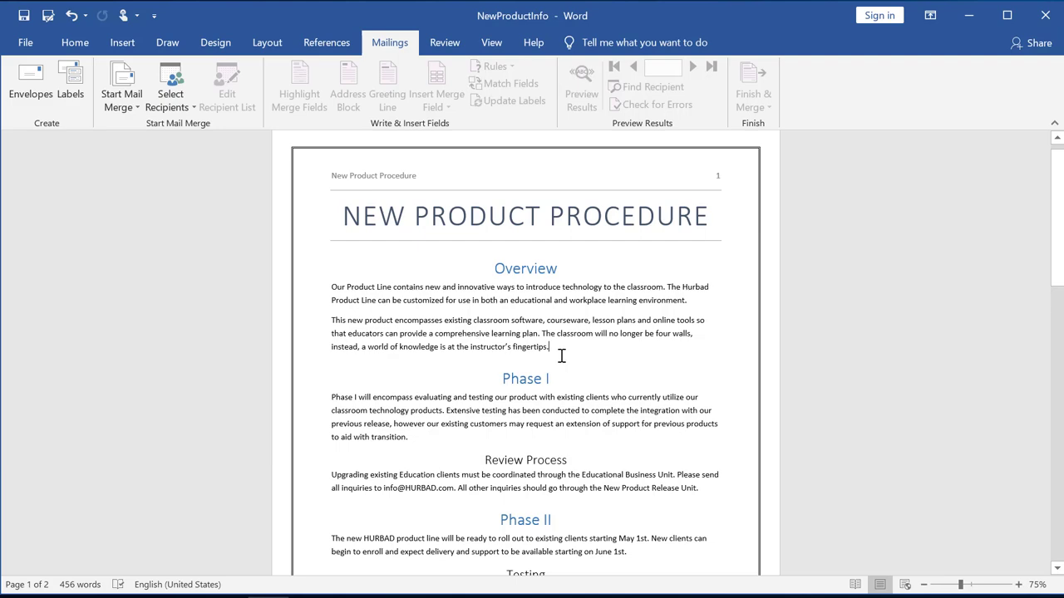
left_click(1019, 585)
left_click(1019, 585)
left_click(1019, 585)
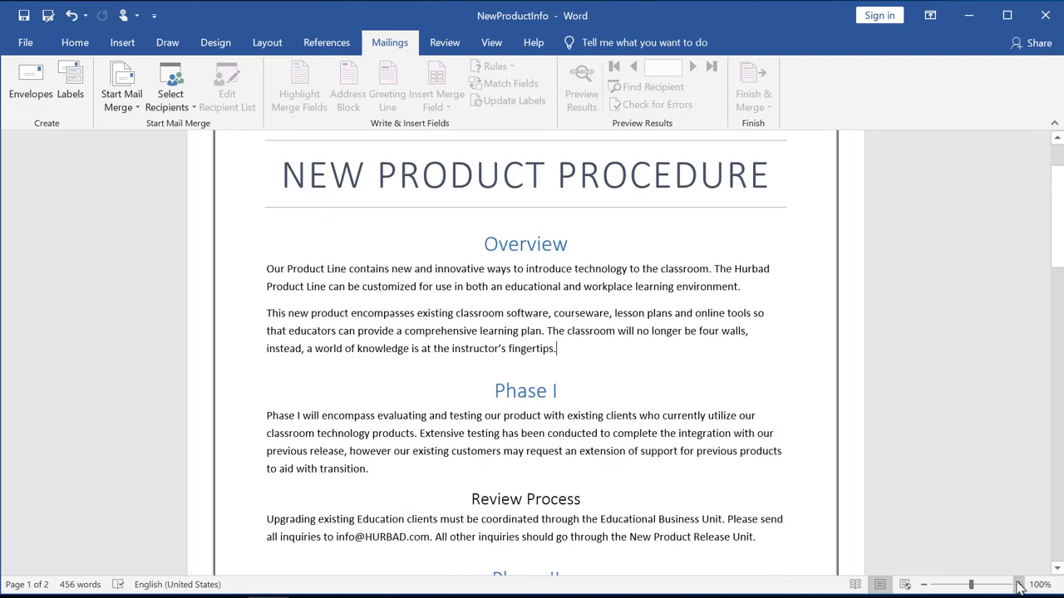
left_click(1018, 585)
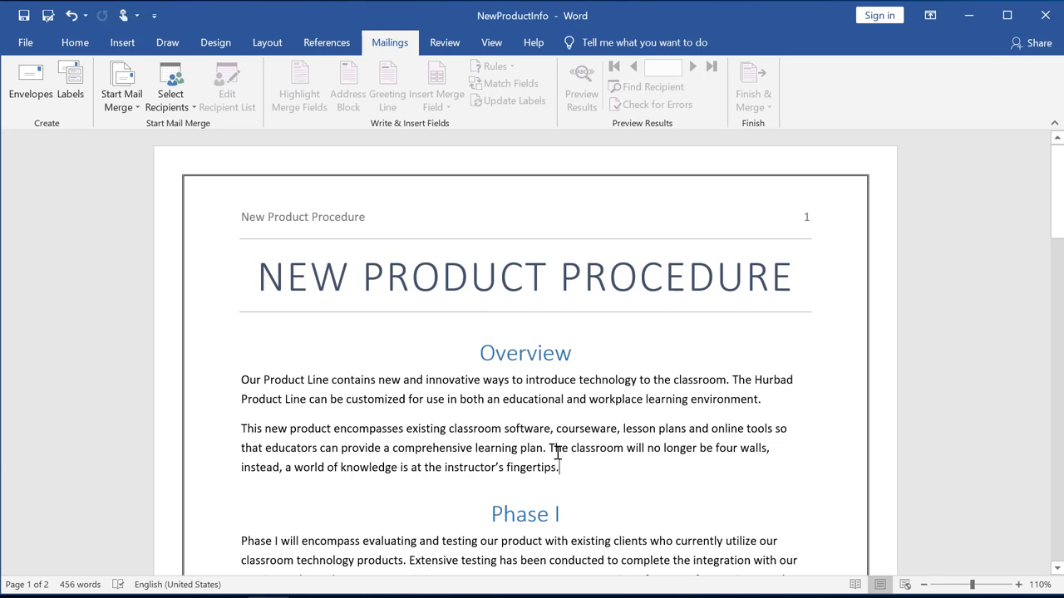
left_click(855, 585)
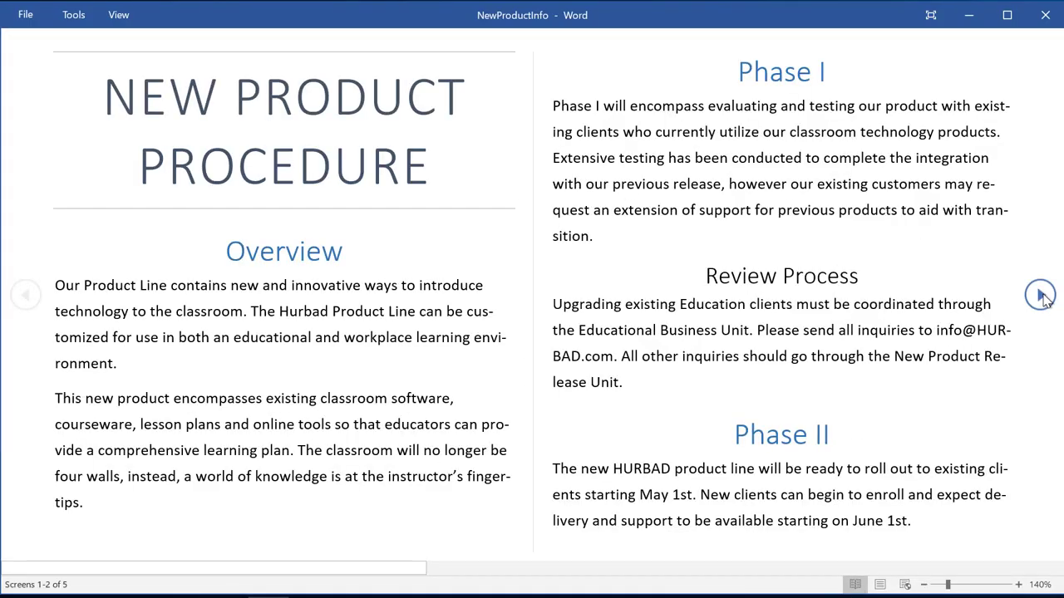
left_click(1042, 298)
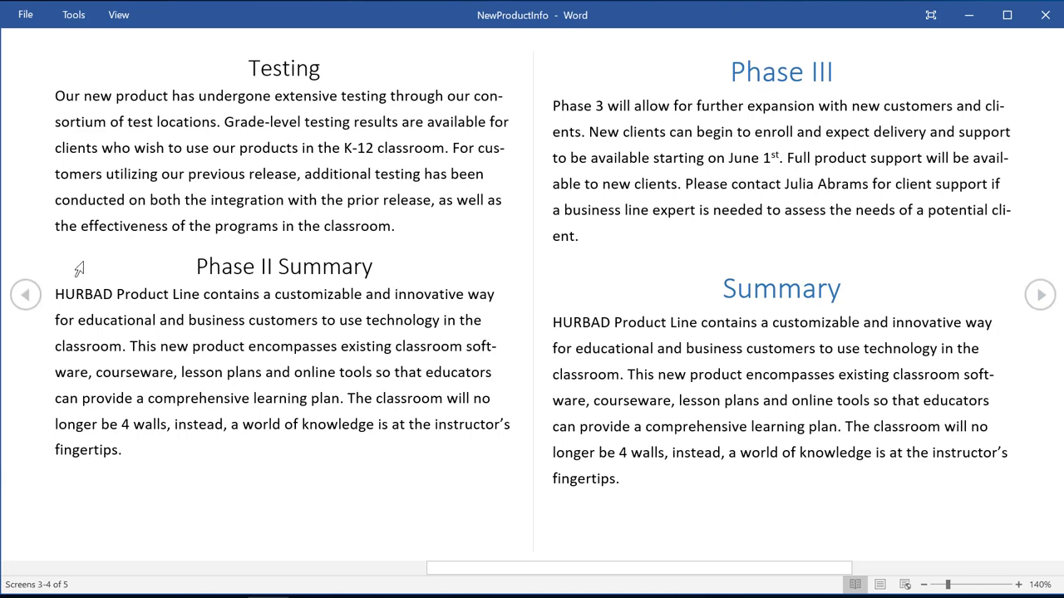
left_click(25, 295)
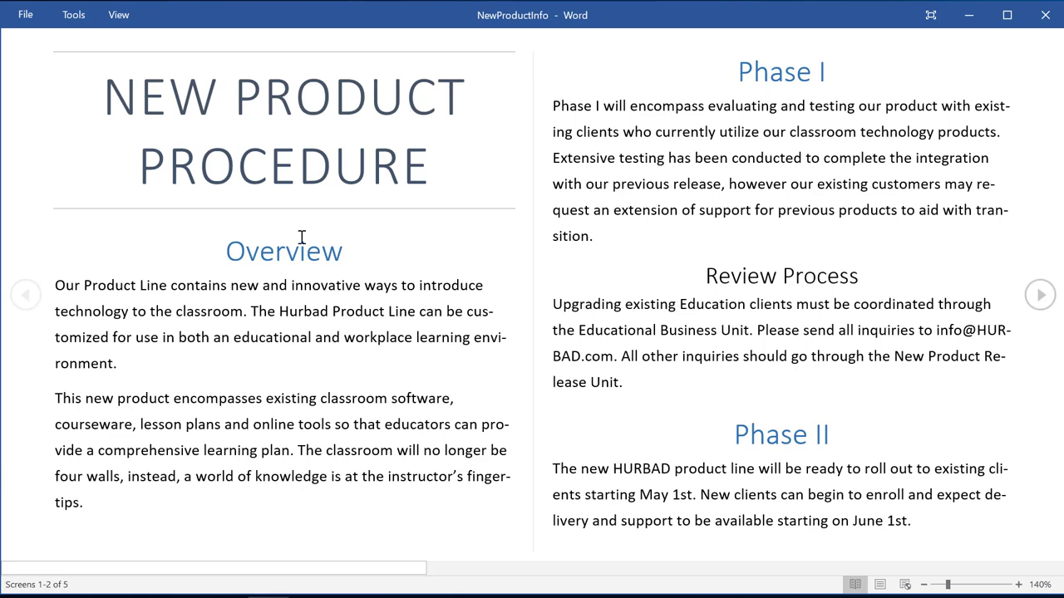
left_click(880, 585)
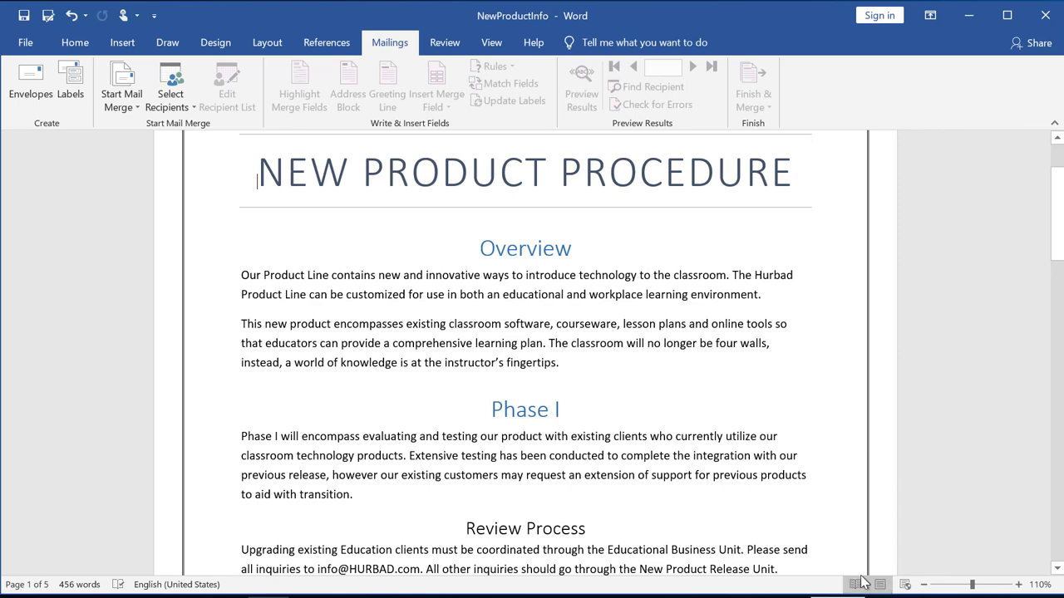
Switch NewProductInfo to Web Layout and scroll down and back up through it.
left_click(905, 584)
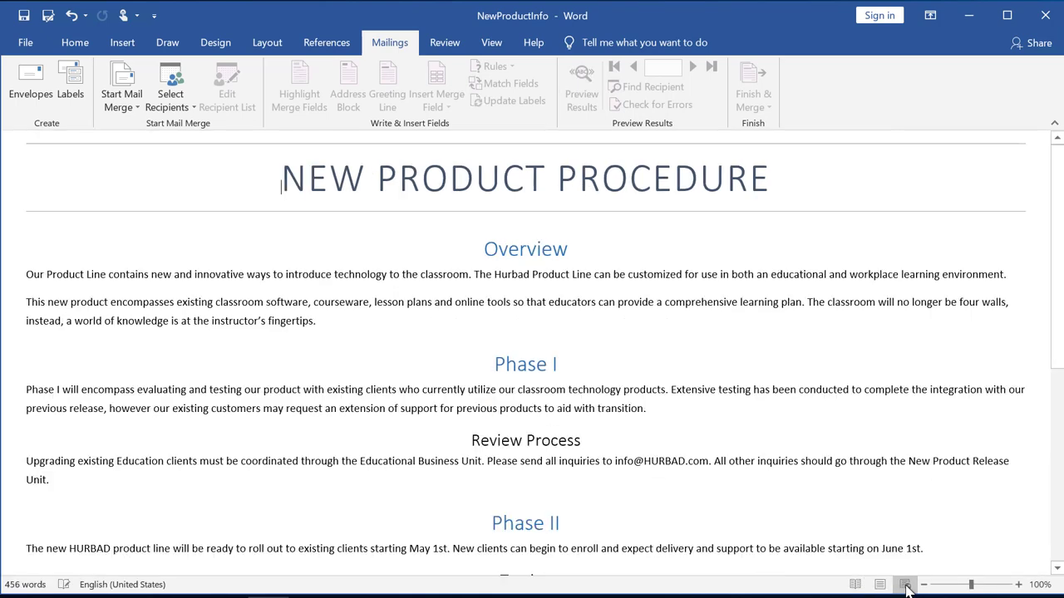
mouse_move(525, 250)
scroll(539, 271, "down", 4)
scroll(516, 266, "down", 4)
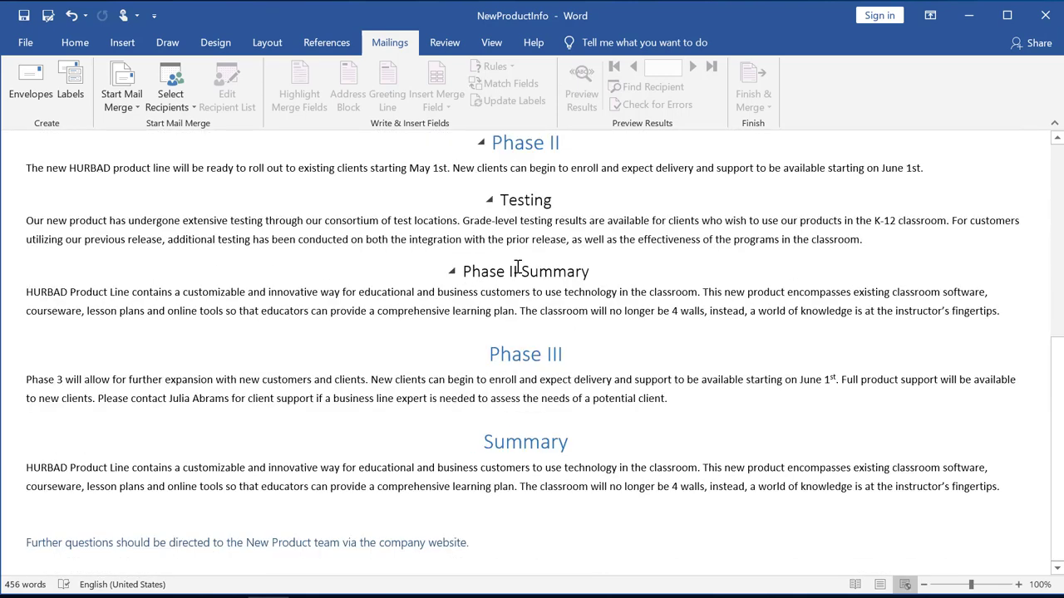
scroll(517, 267, "up", 4)
scroll(517, 262, "up", 2)
scroll(532, 257, "up", 2)
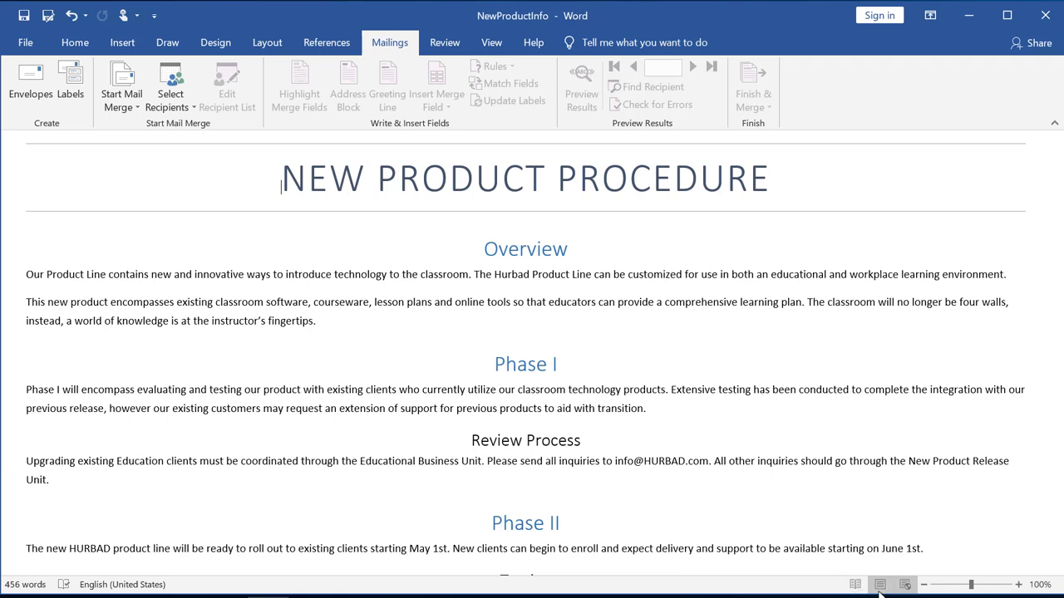
Place the cursor in the title, enter Read Mode, then choose View > Edit Document.
left_click(628, 214)
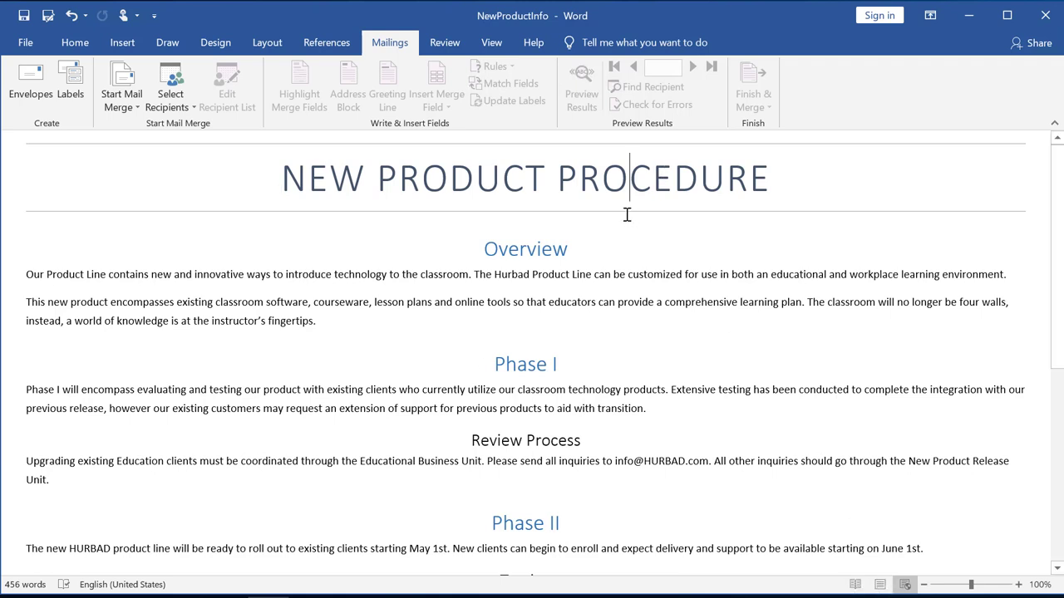
left_click(546, 178)
left_click(856, 585)
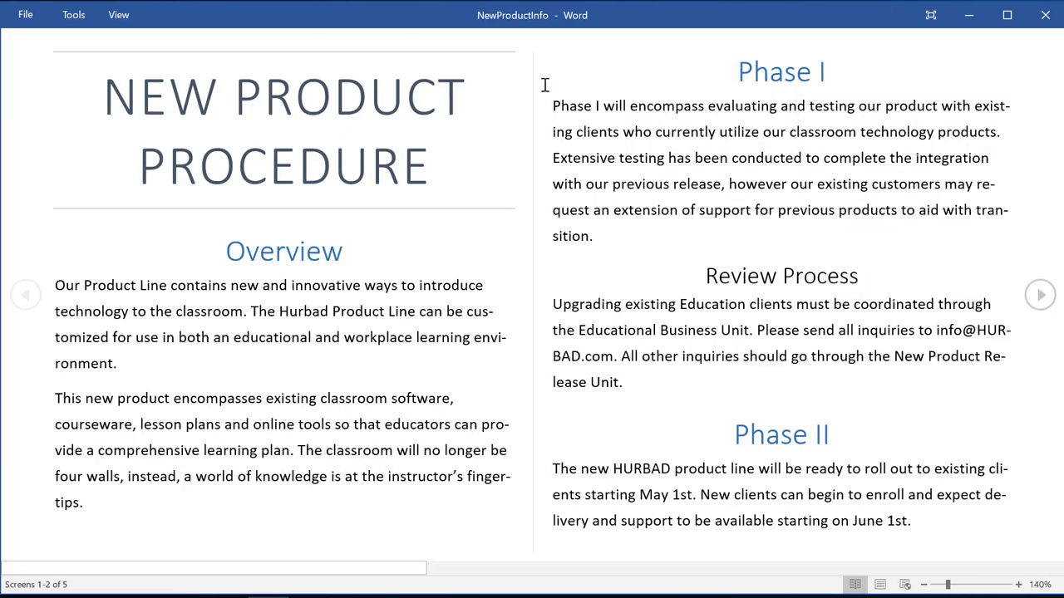
left_click(118, 15)
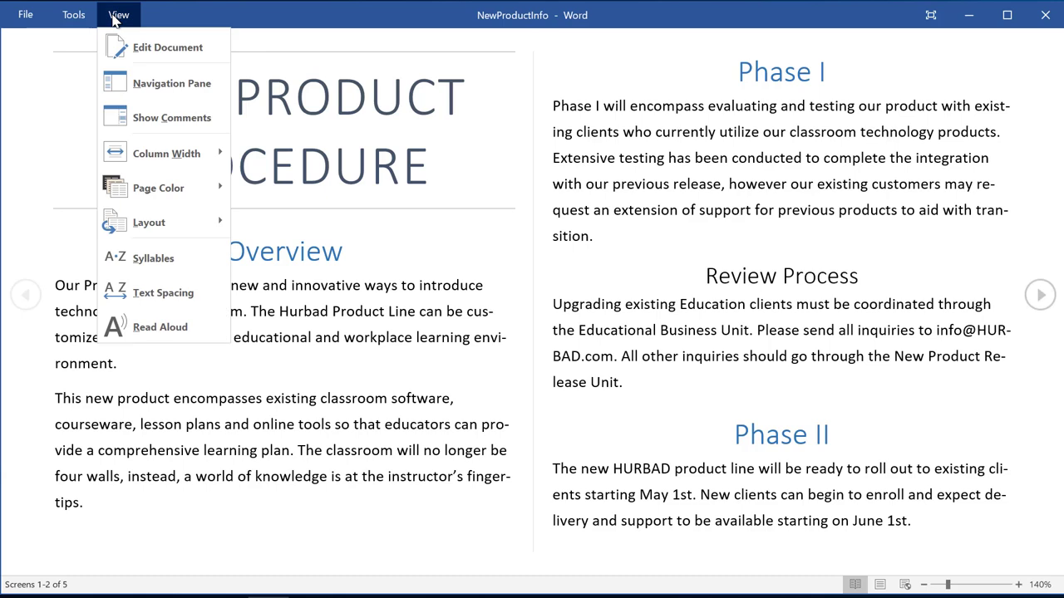
left_click(125, 47)
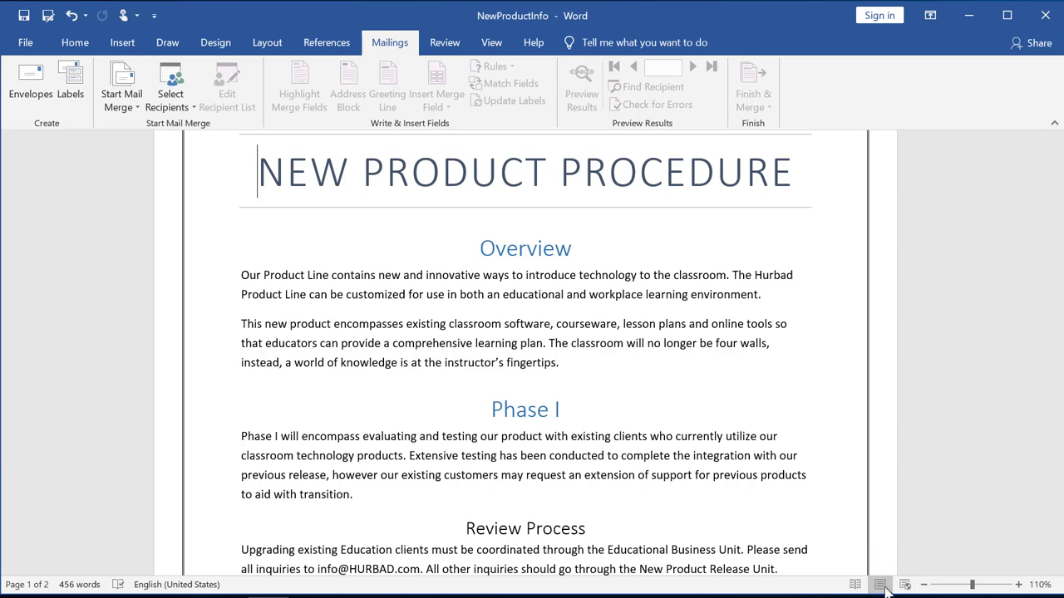
left_click(883, 587)
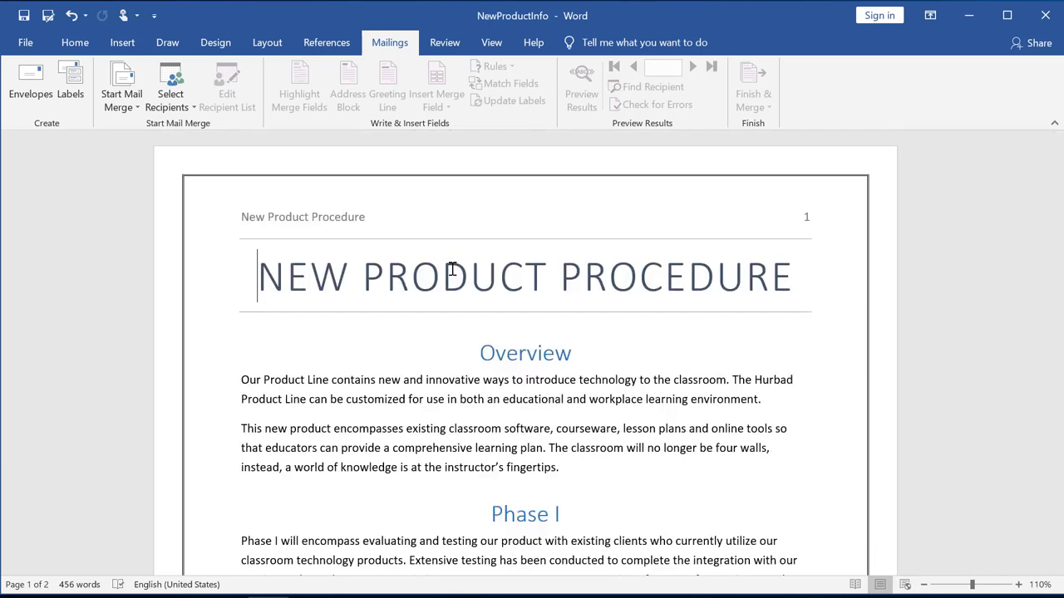